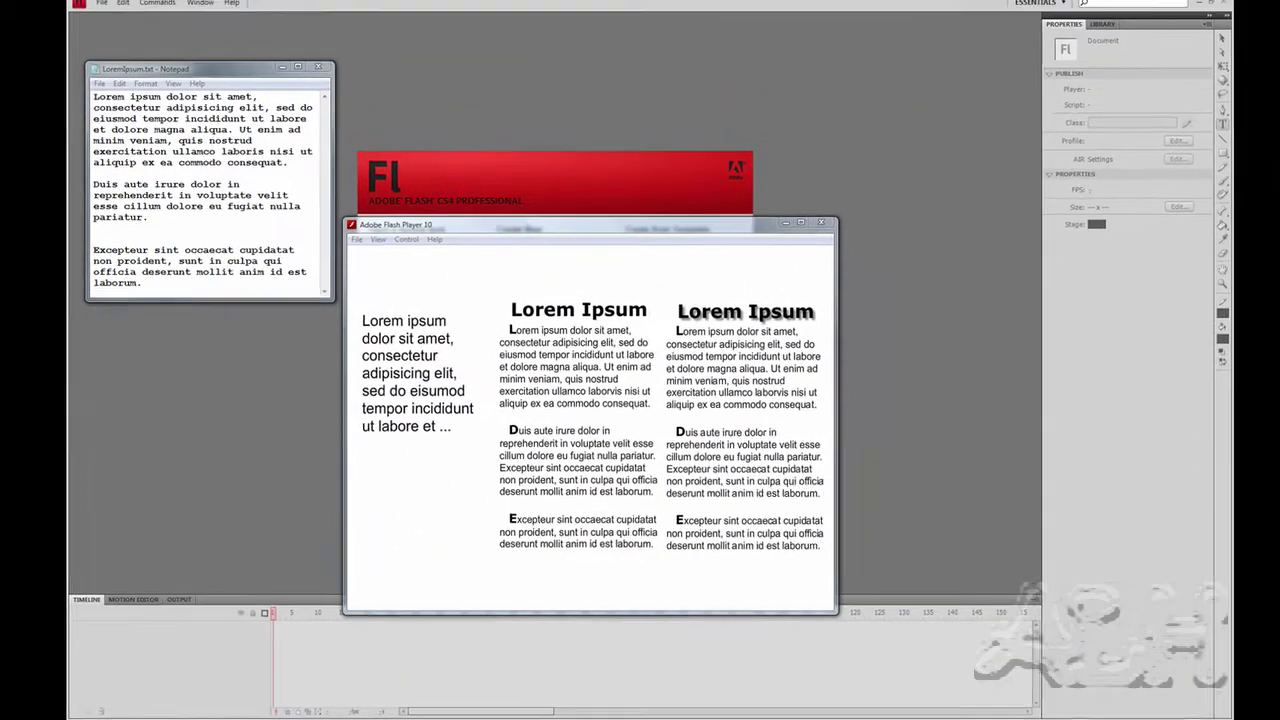
Close the movie preview, create a new ActionScript 3.0 Flash file and save it as Practice.fla
click(810, 230)
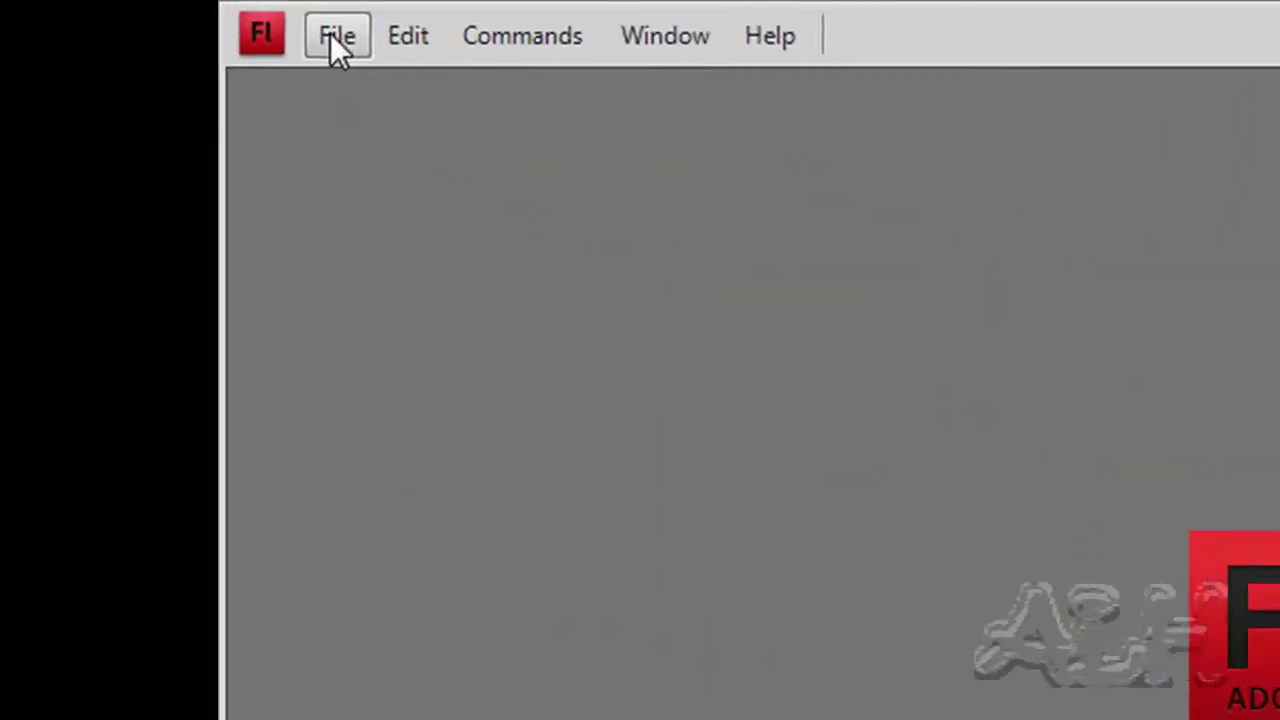
click(337, 36)
click(345, 80)
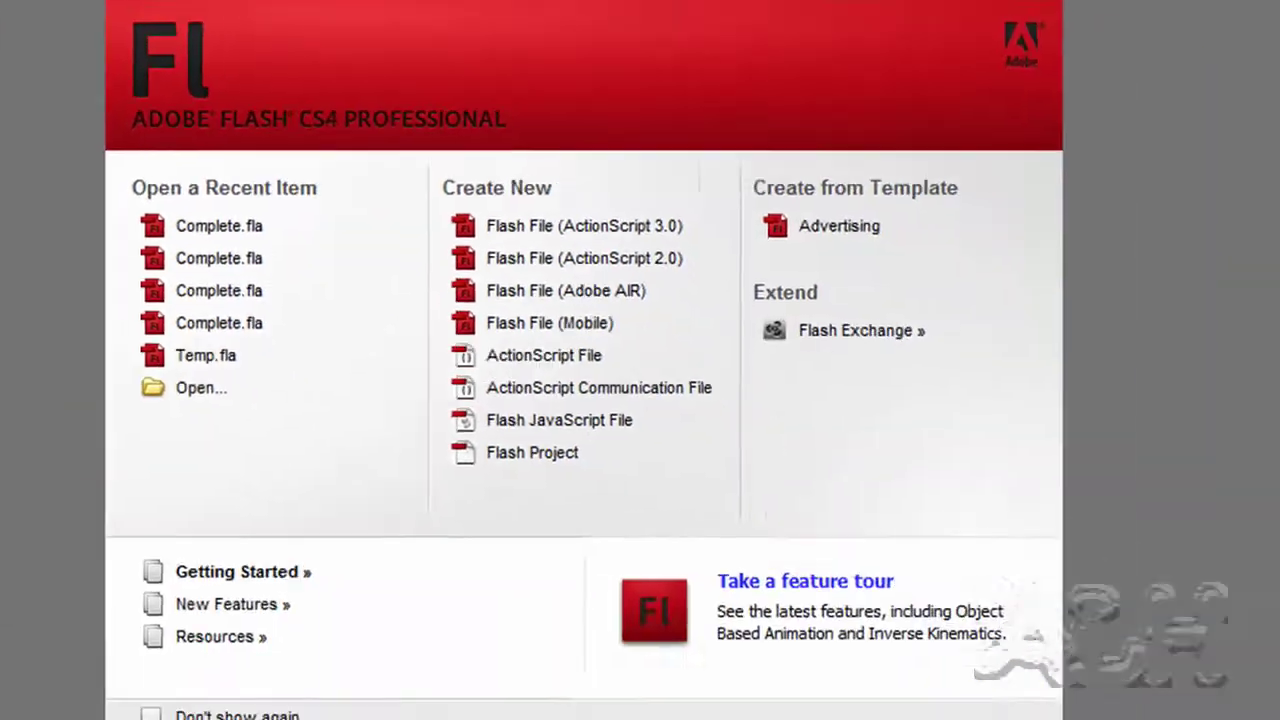
click(855, 632)
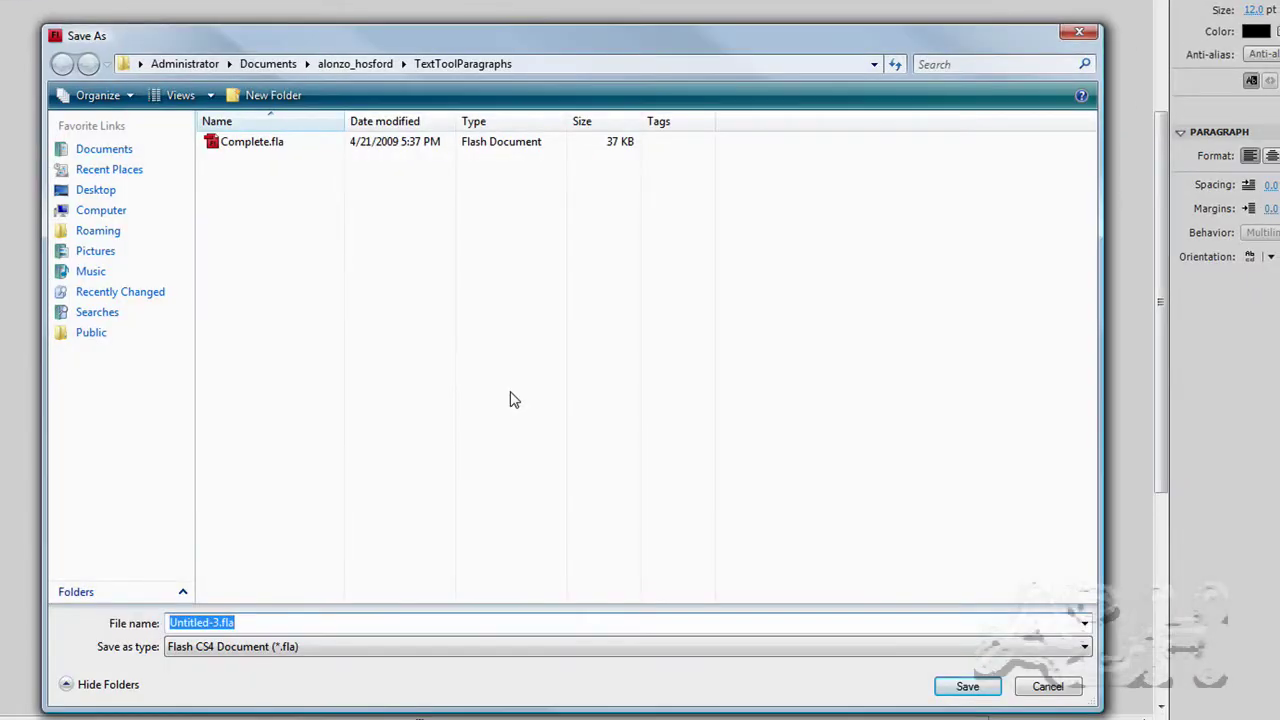
text(Practice)
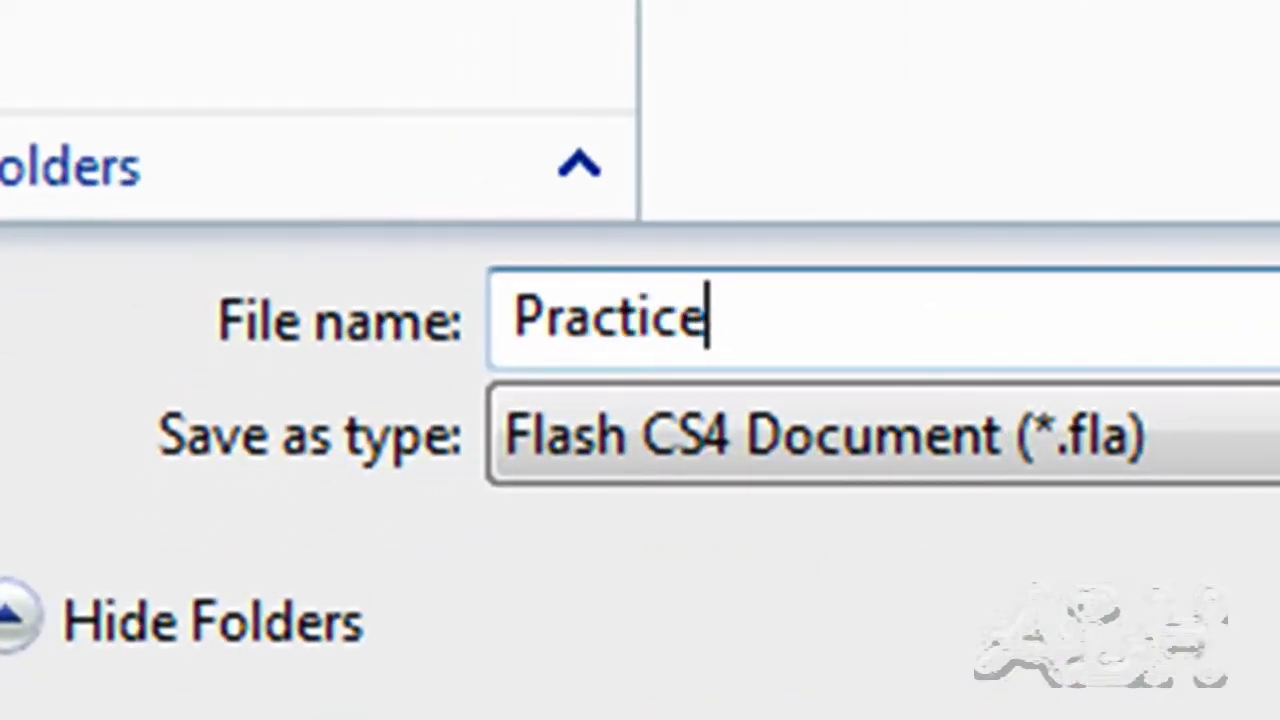
key(Return)
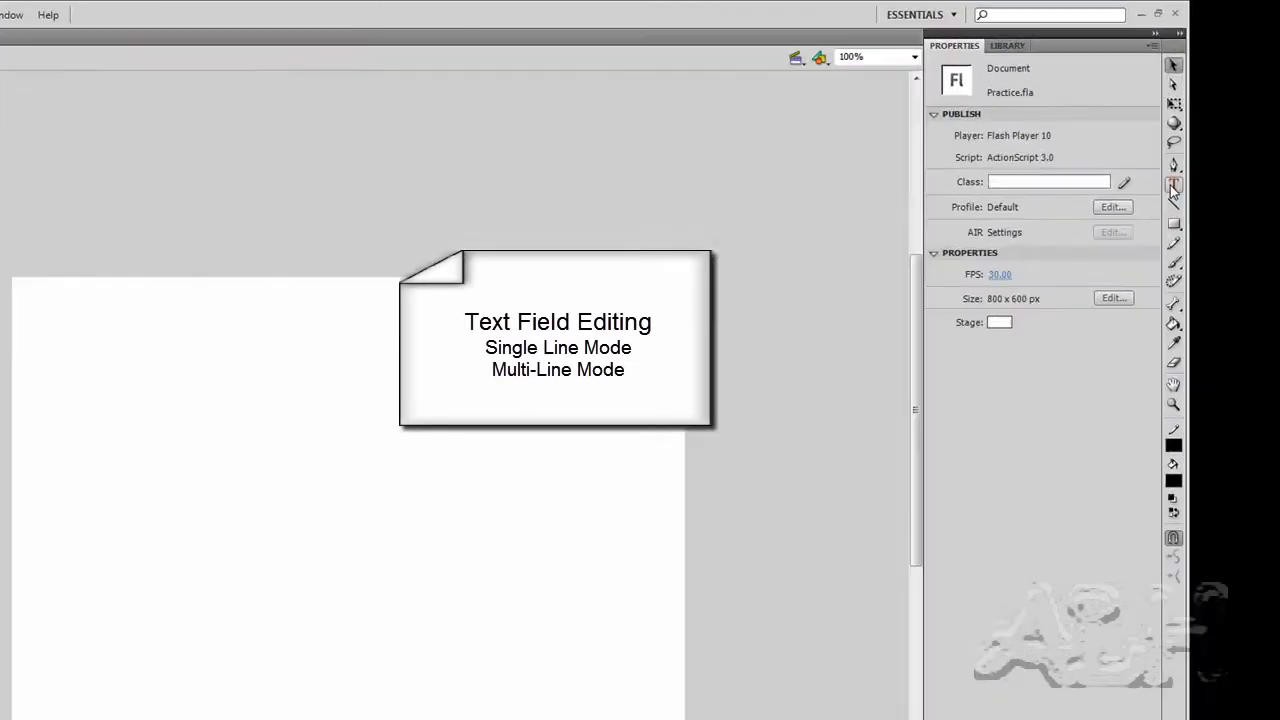
Choose the Text tool and set its character format to Arial, 24 pt
click(1205, 132)
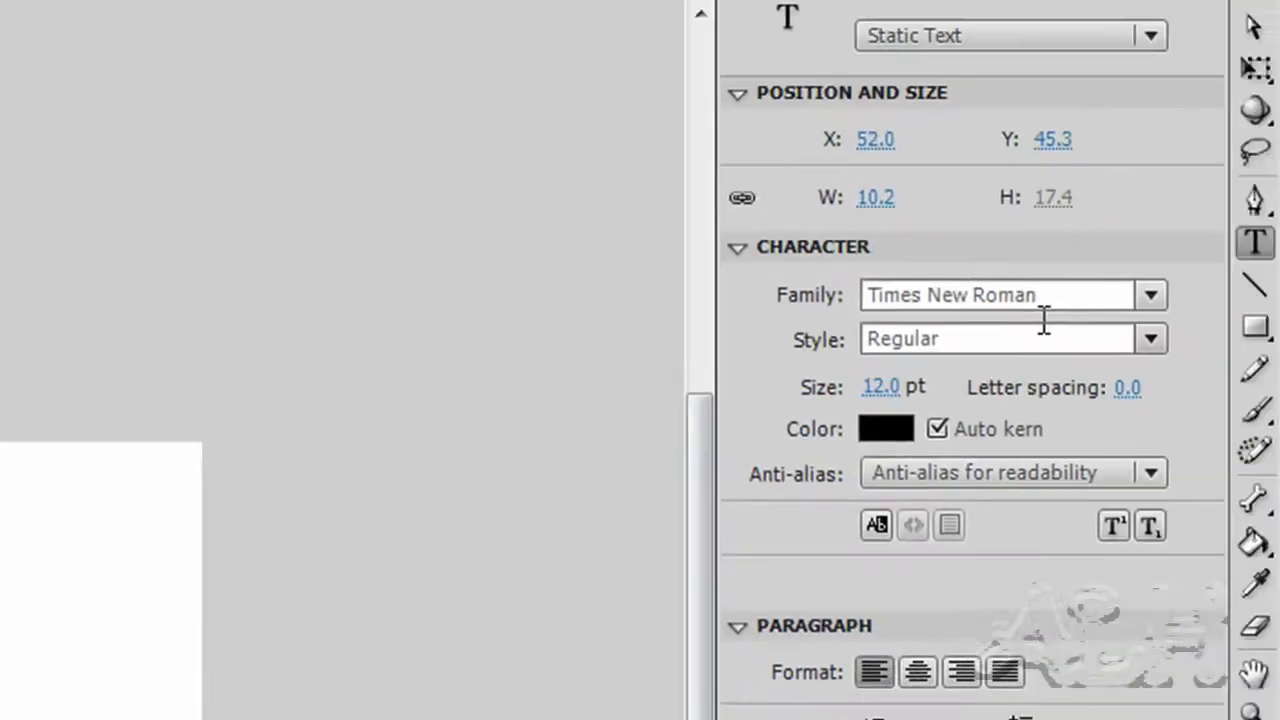
click(1043, 320)
text(Arial)
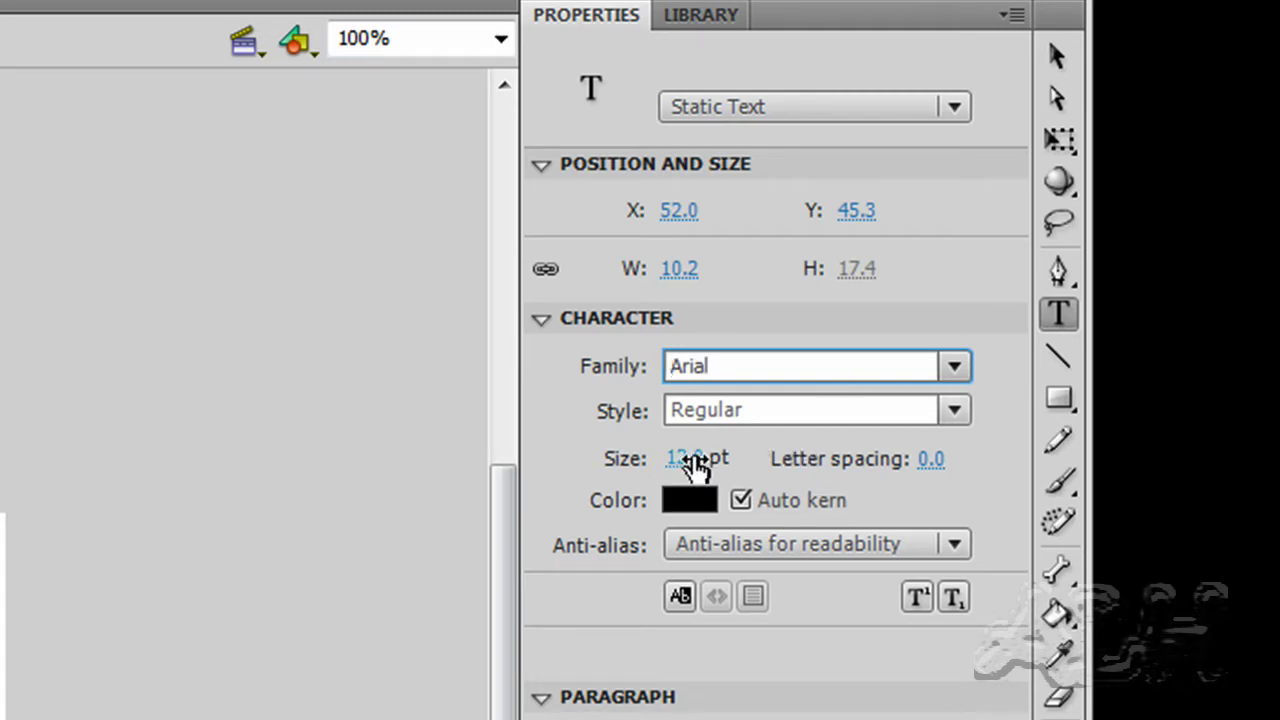
click(688, 459)
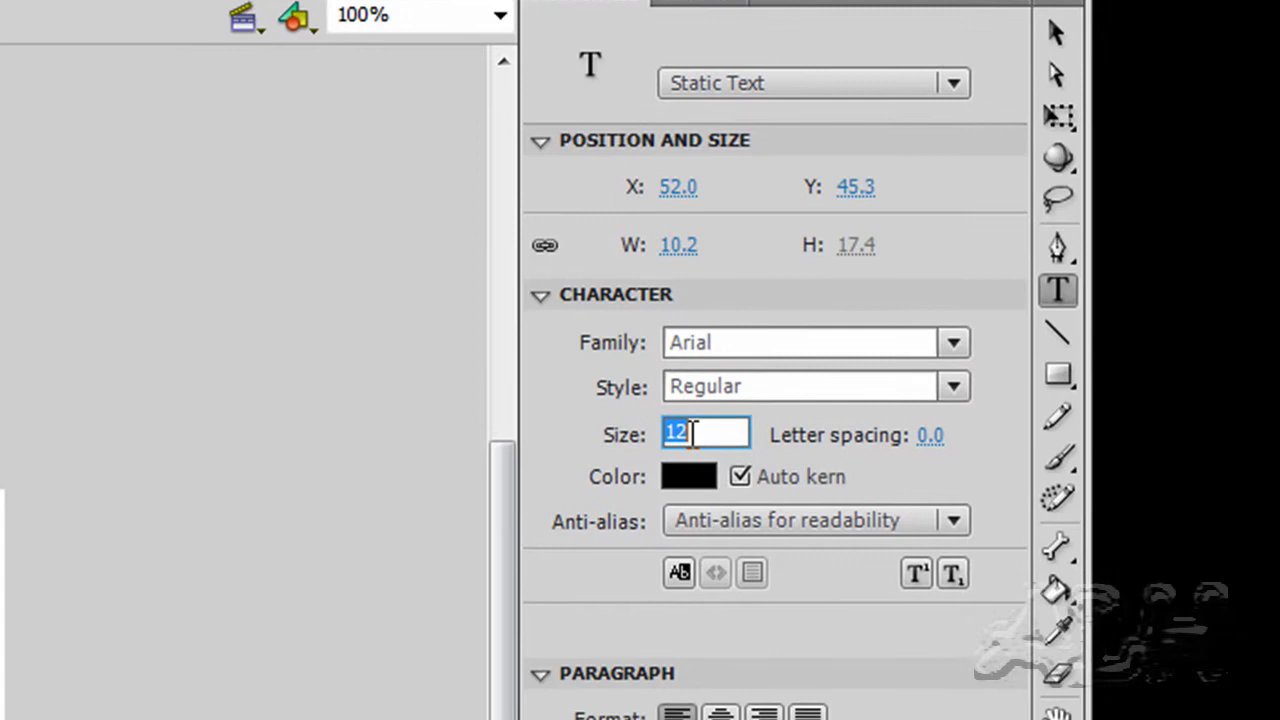
text(24)
key(Return)
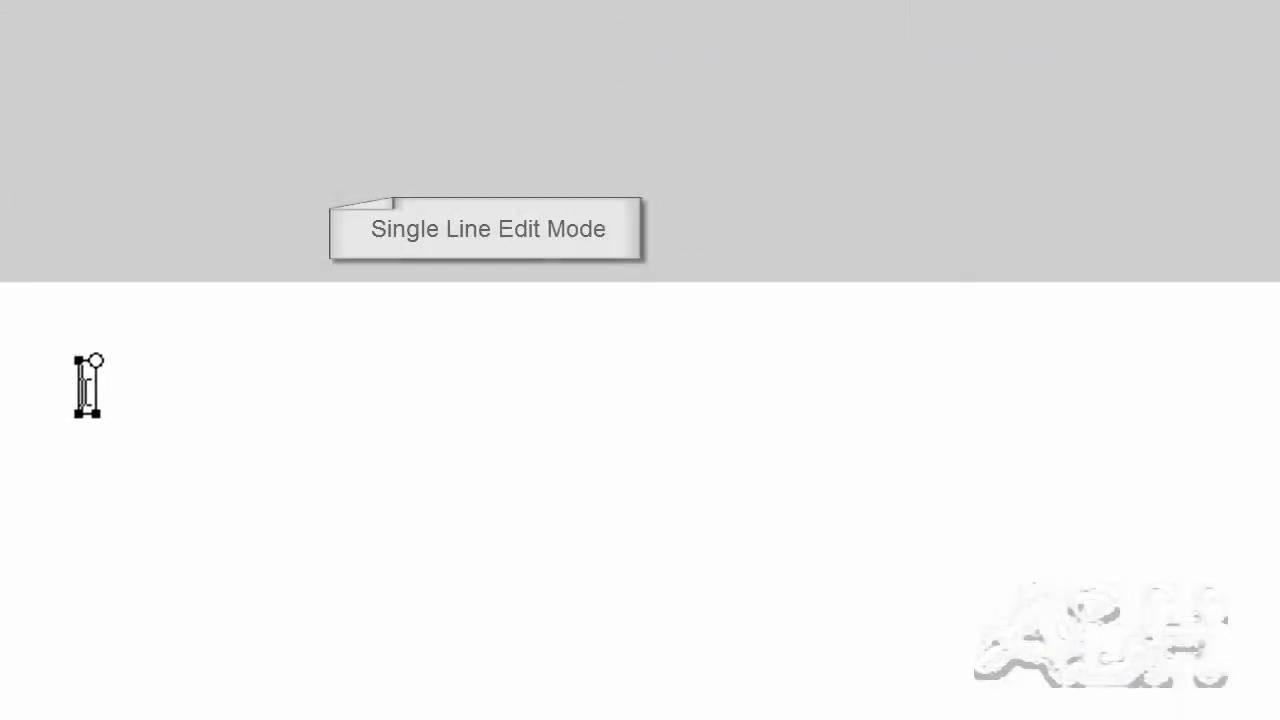
Type 'Lorem ipsum dolor sit amet,' into a single-line text box, correcting a typo
text(Lo)
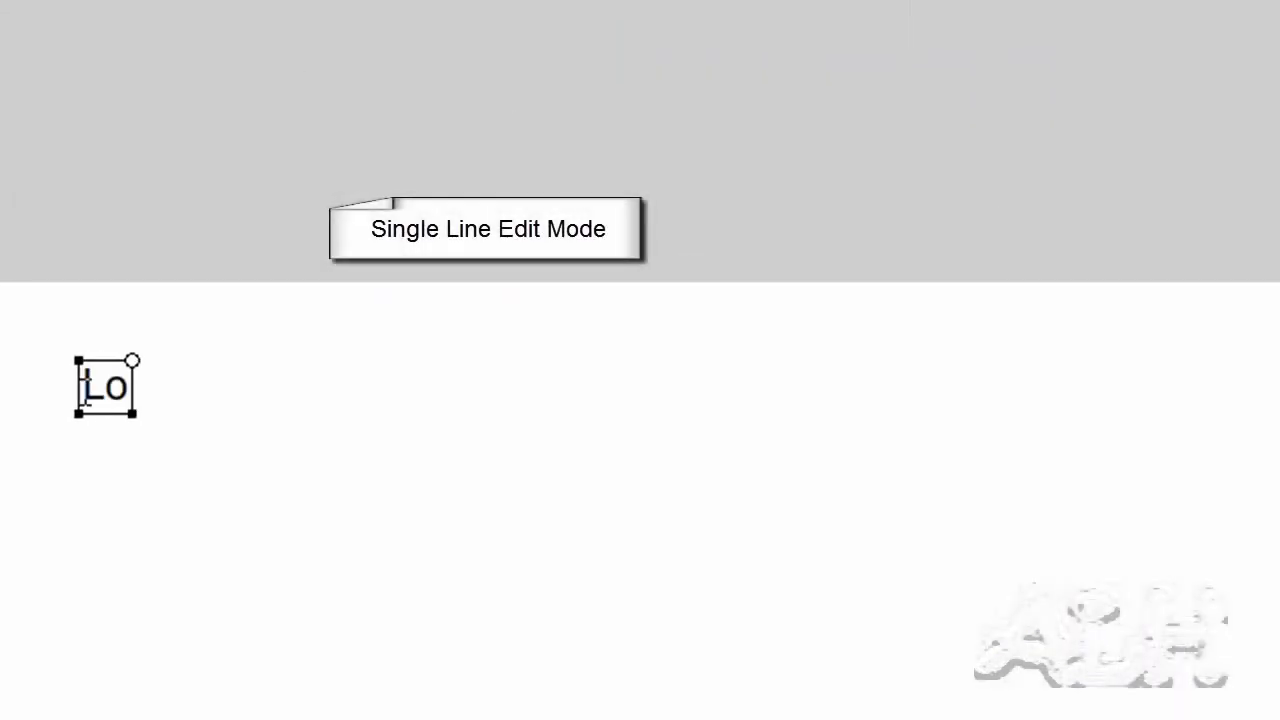
text(rem is)
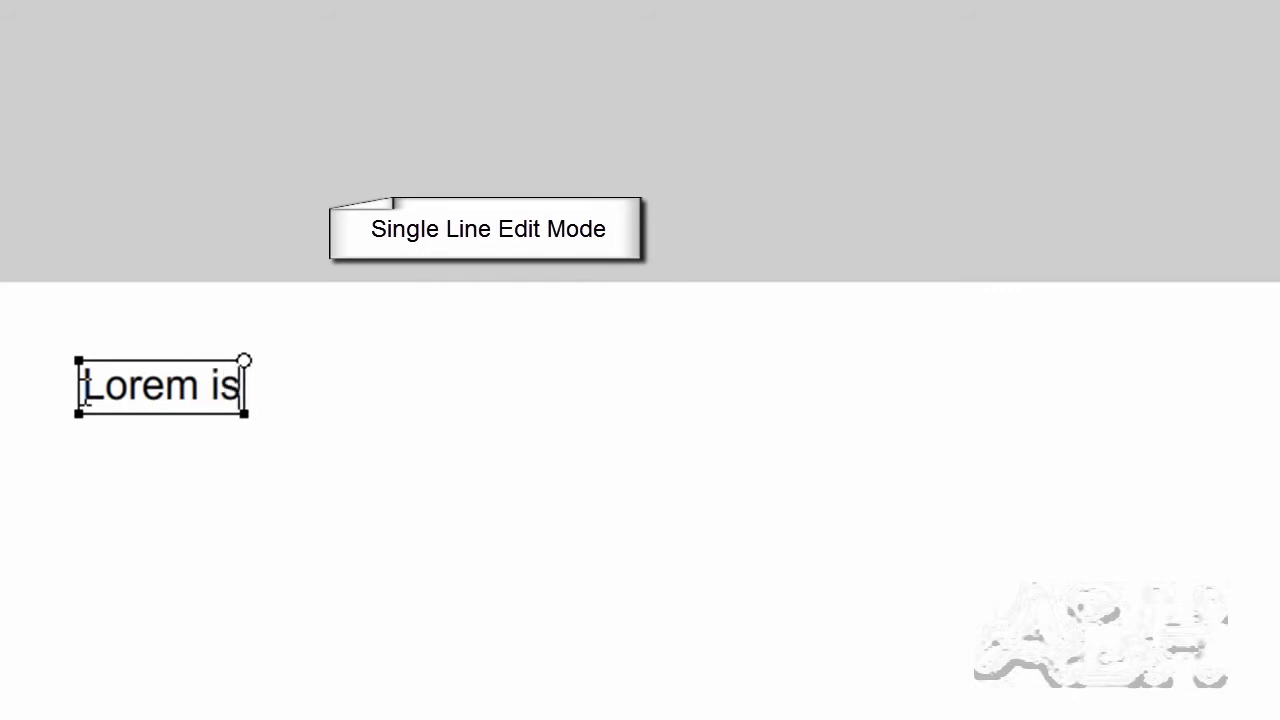
key(BackSpace)
text(psum d)
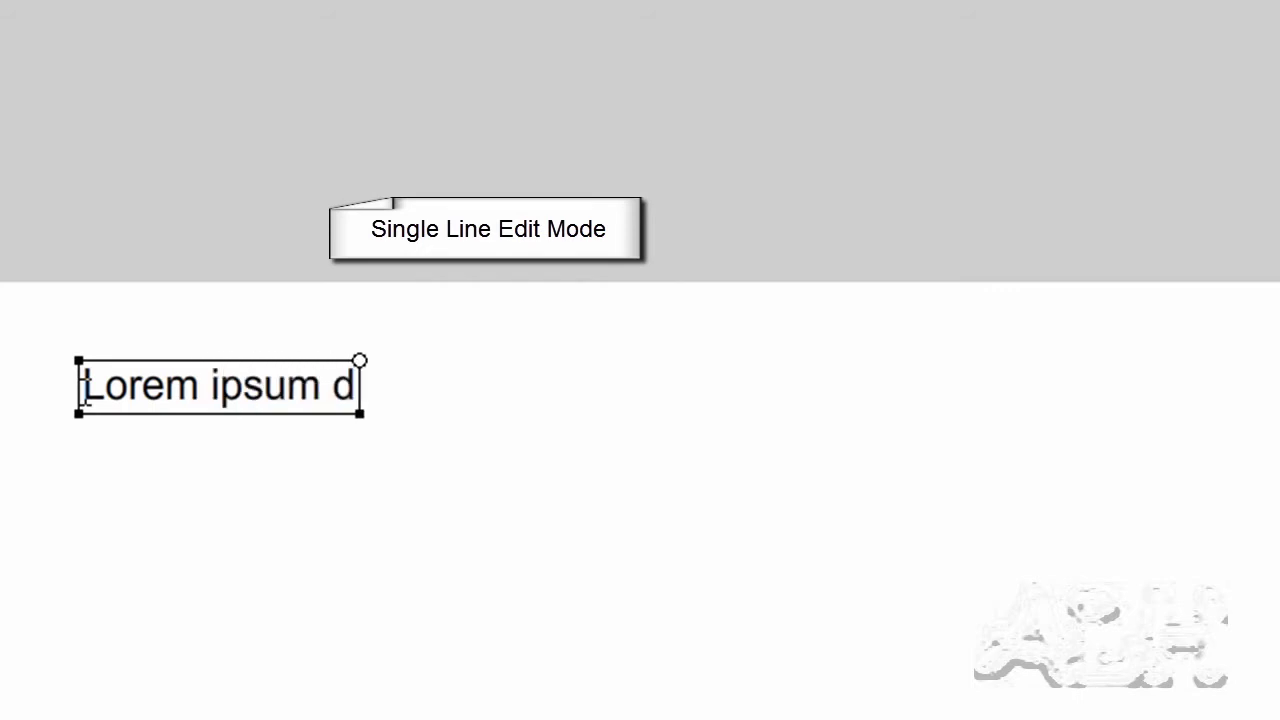
text(olor sit amet)
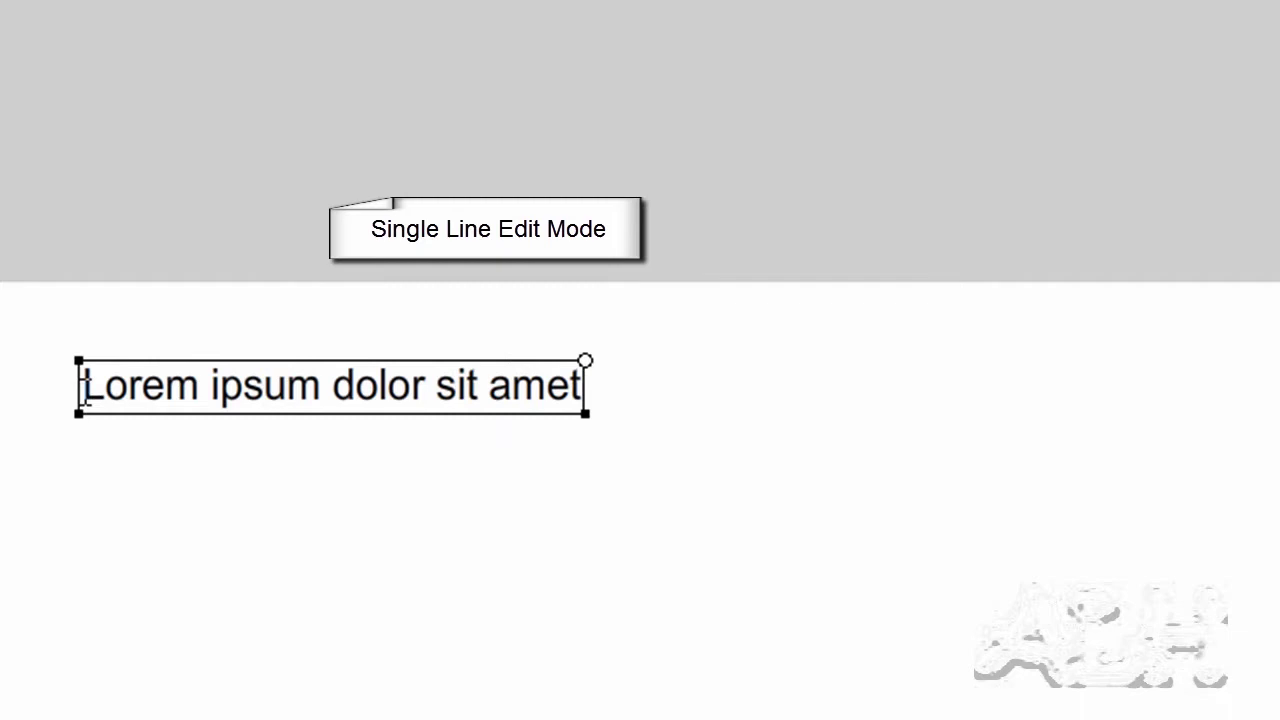
text(,)
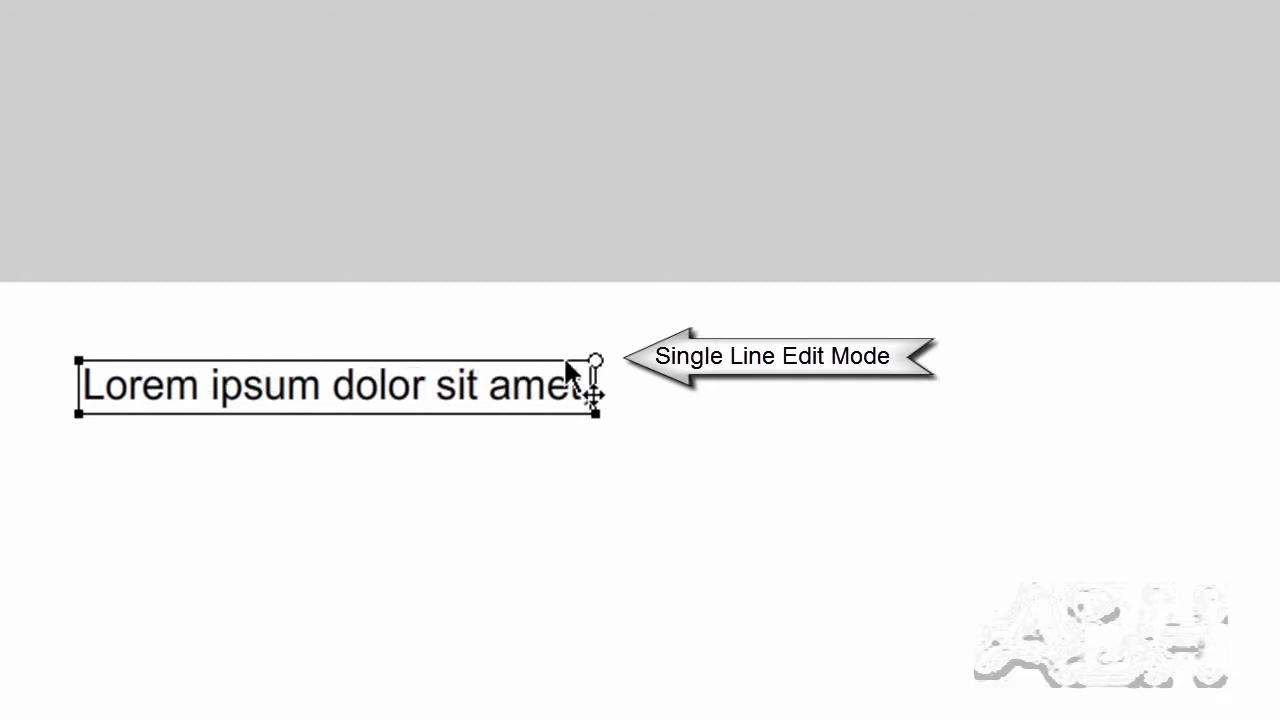
Drag the Lorem ipsum box's right handle to a fixed width so it wraps onto two lines
key(BackSpace)
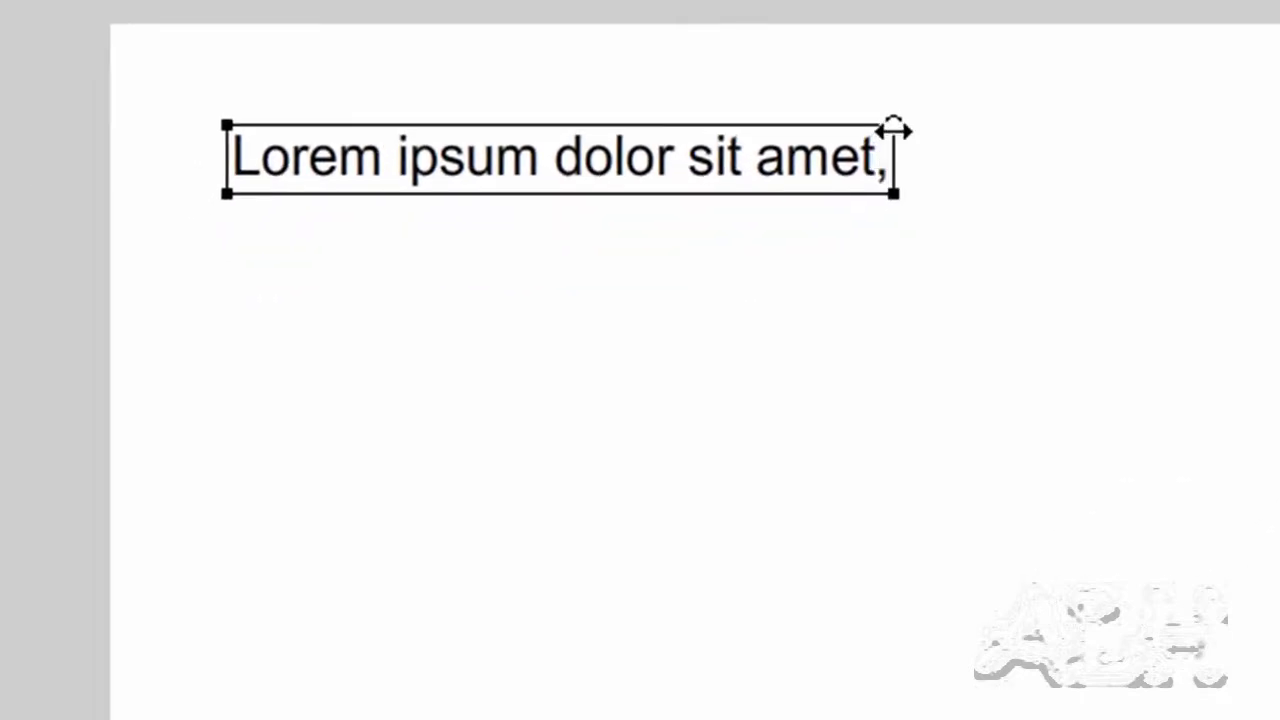
drag(893, 130, 566, 157)
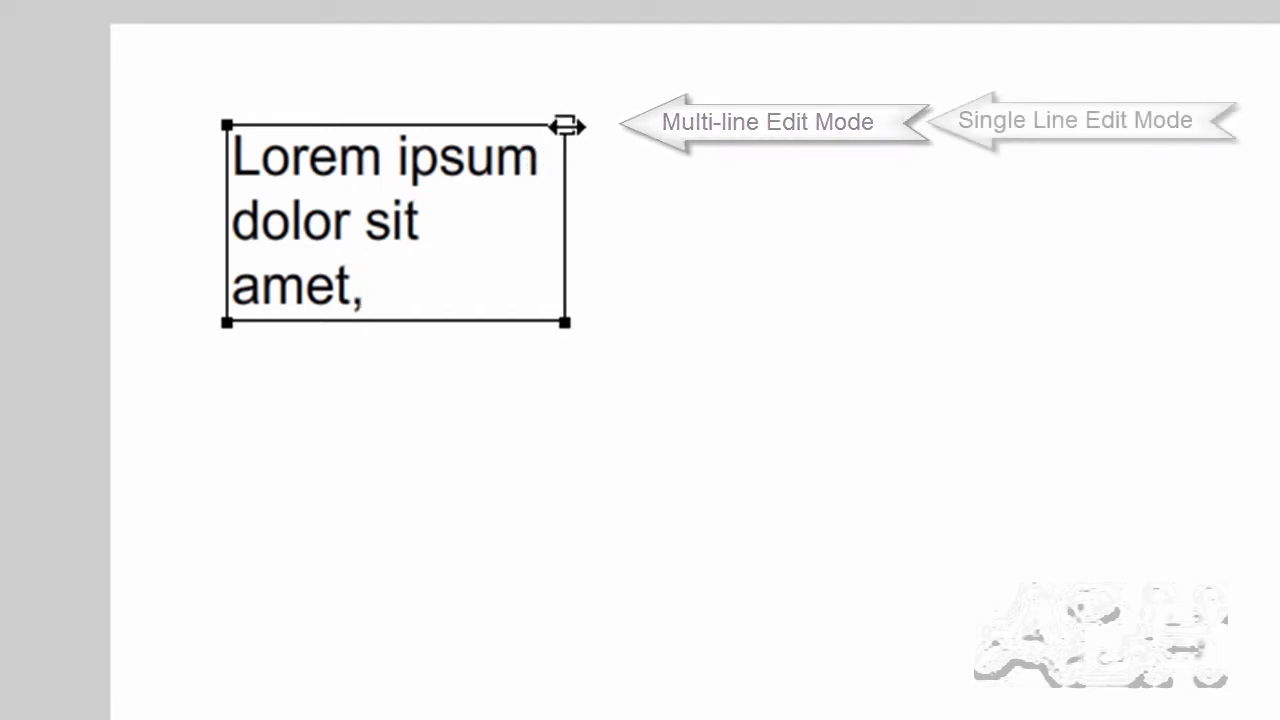
double_click(566, 124)
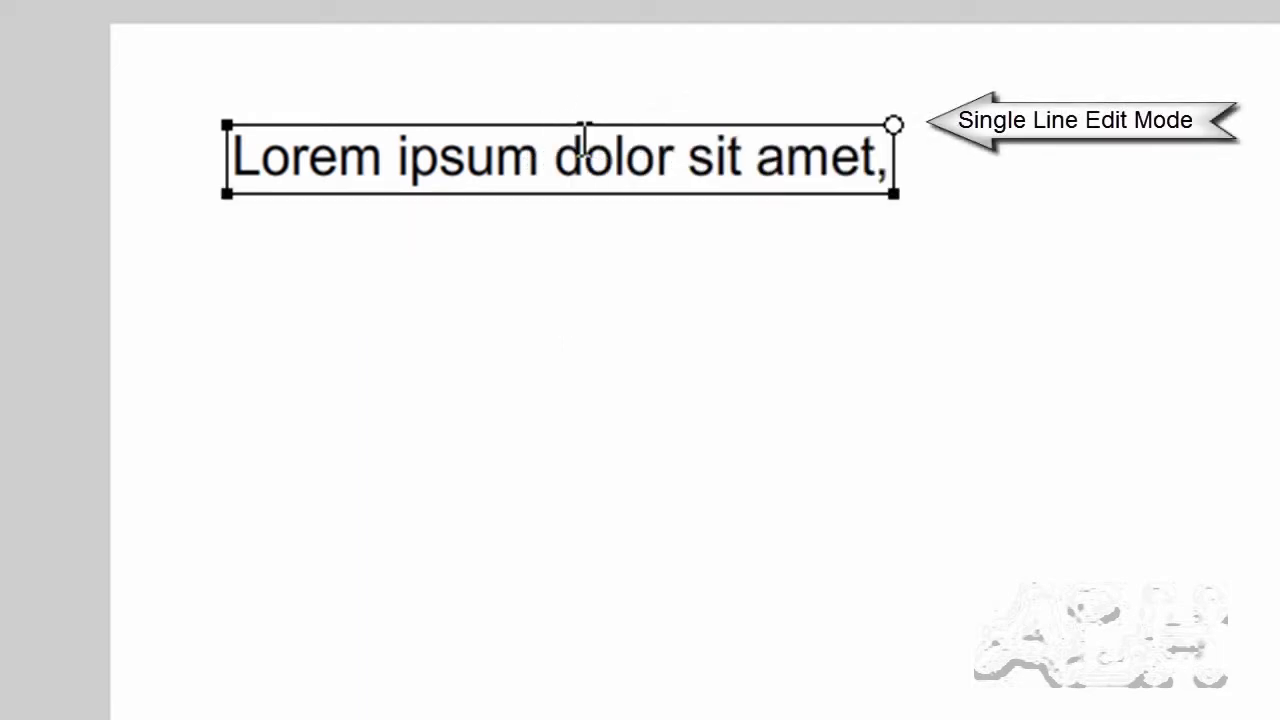
click(783, 140)
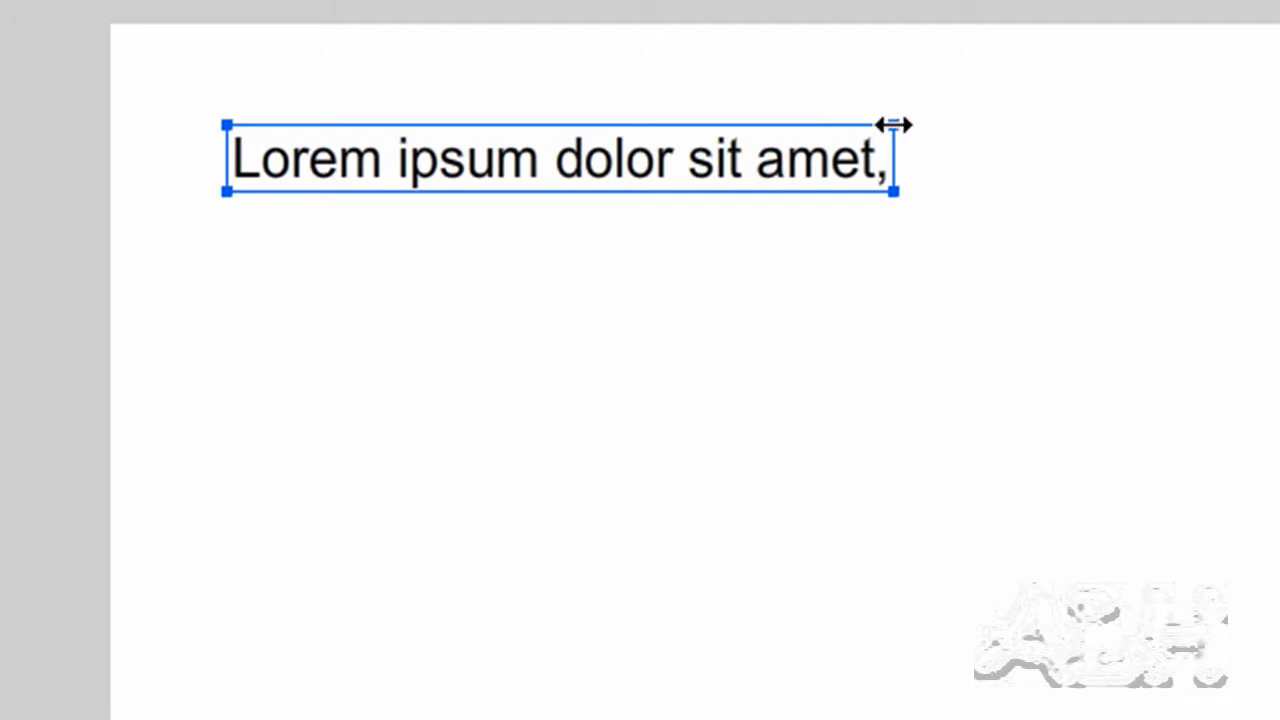
drag(893, 125, 589, 163)
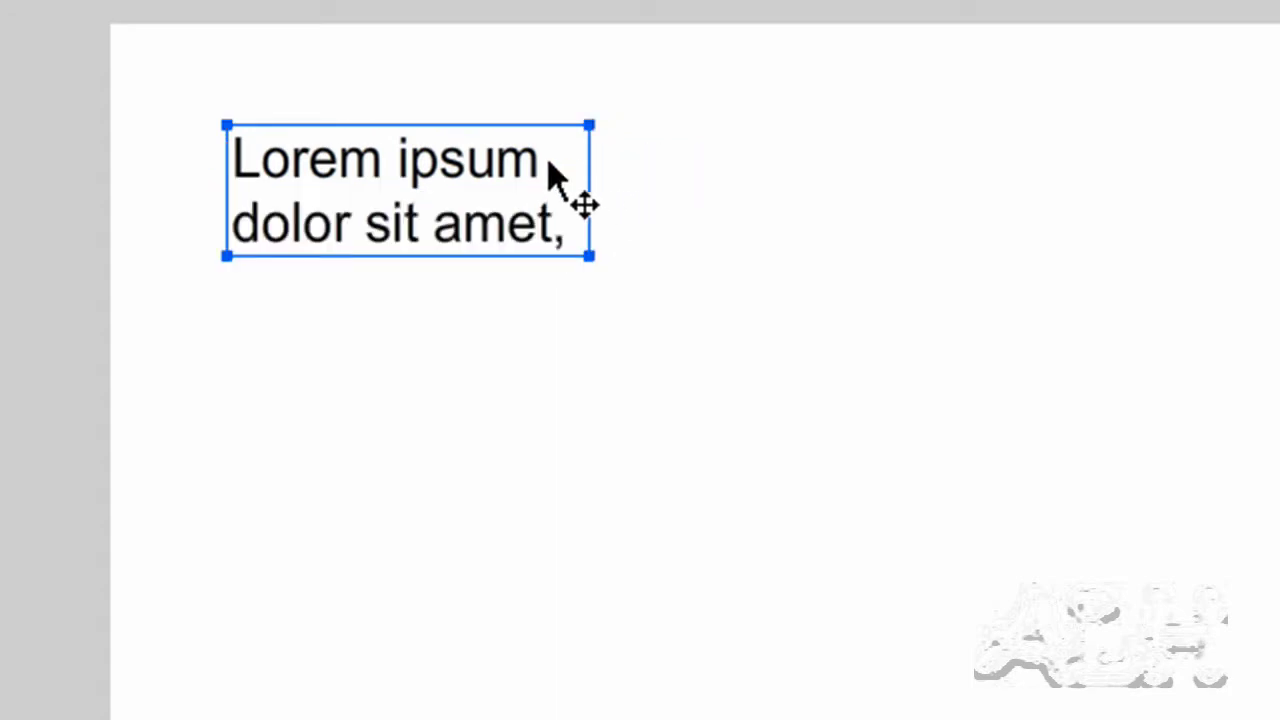
double_click(548, 166)
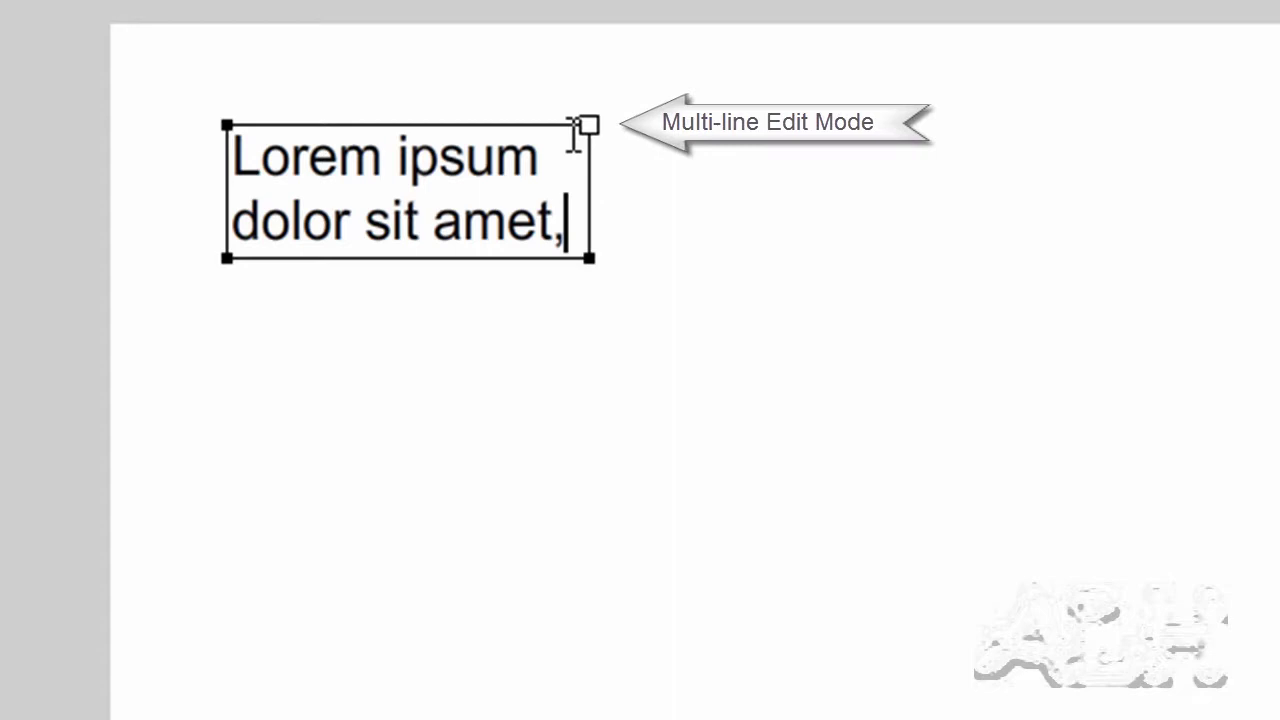
Continue the wrapped text with 'sed do eiusmod tempor inciditunt ut labore et'
key(BackSpace)
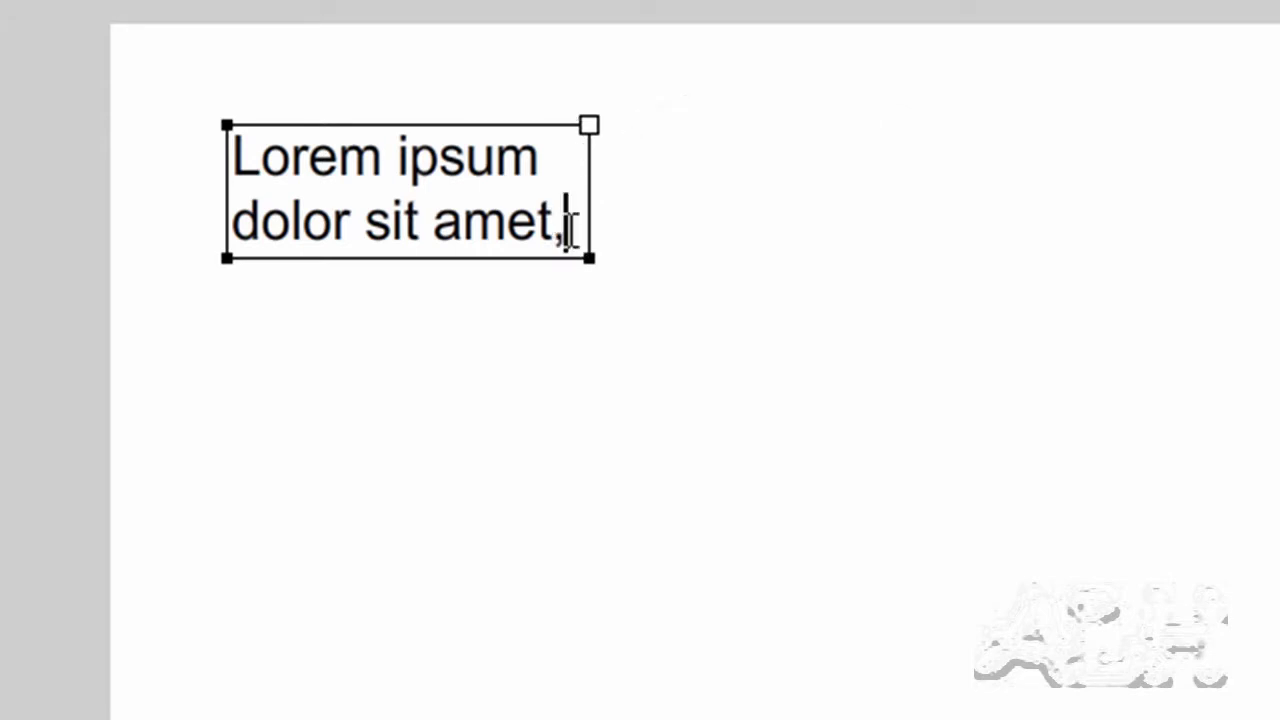
key(Return)
text(sed)
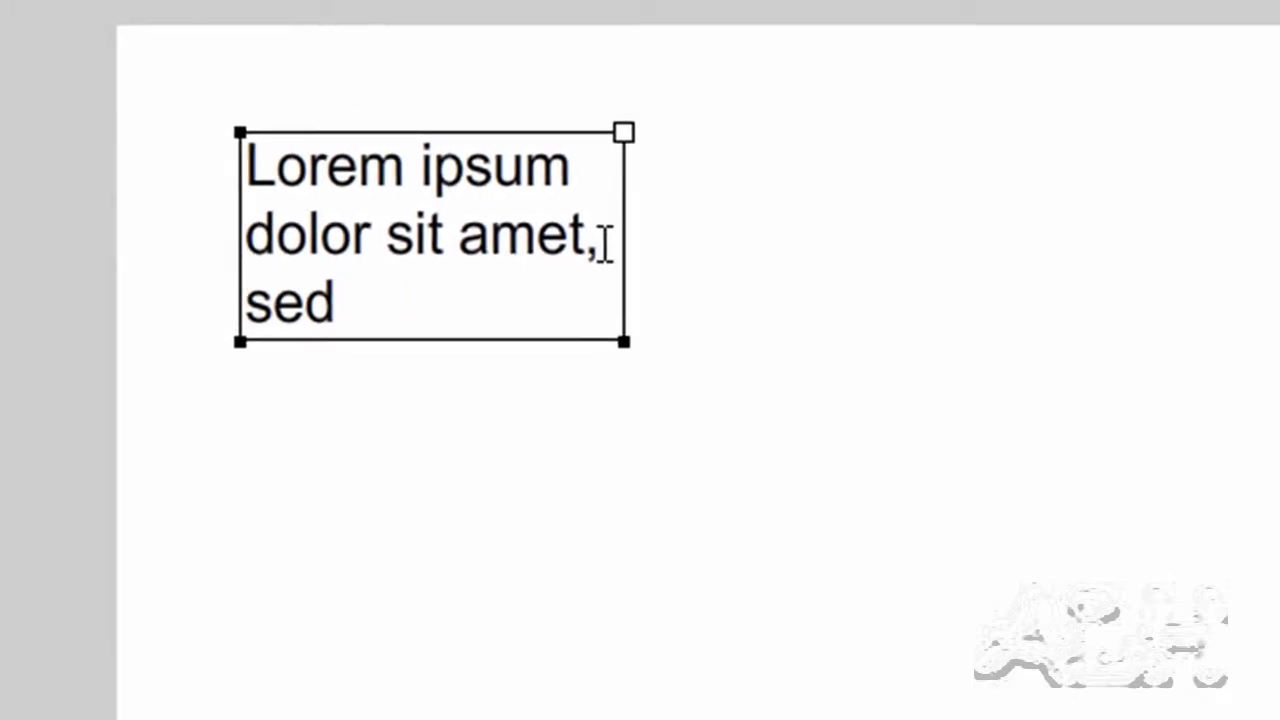
text( do eiusmod tempor incididunt ut labore et ...)
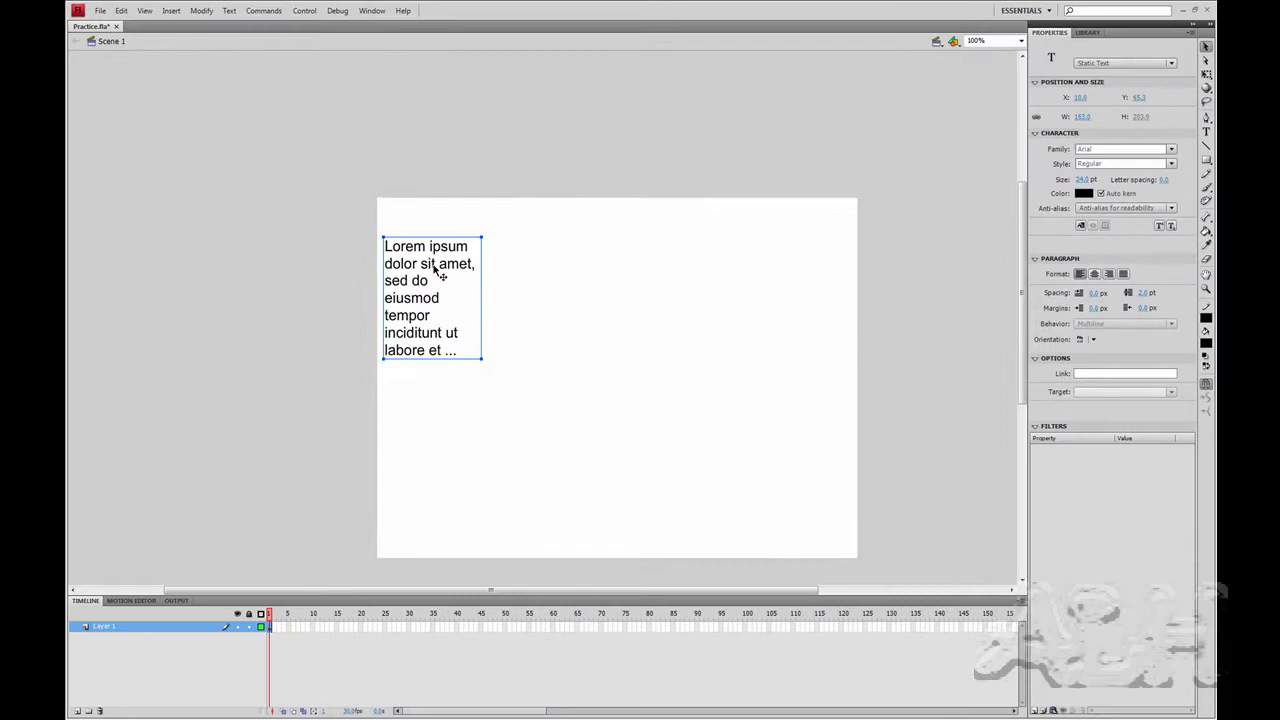
Copy the first paragraph from LoremIpsum.txt in Notepad and return to Flash
click(889, 372)
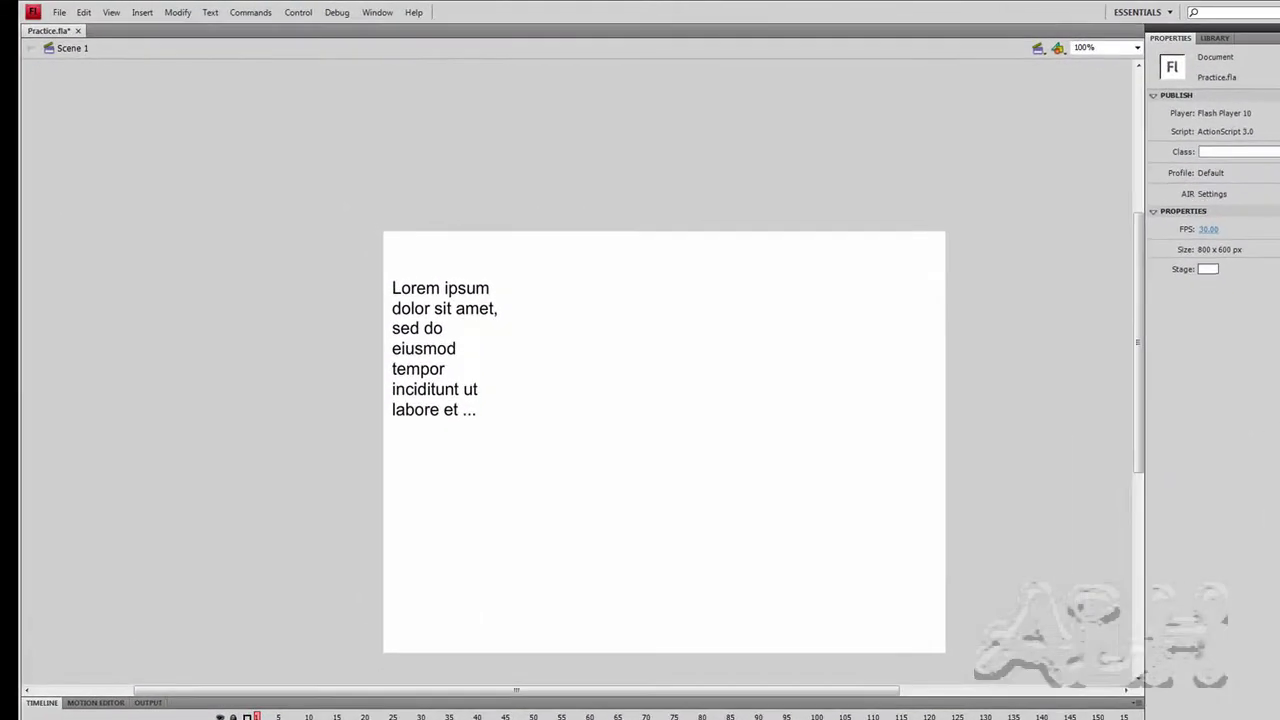
key(alt+Tab)
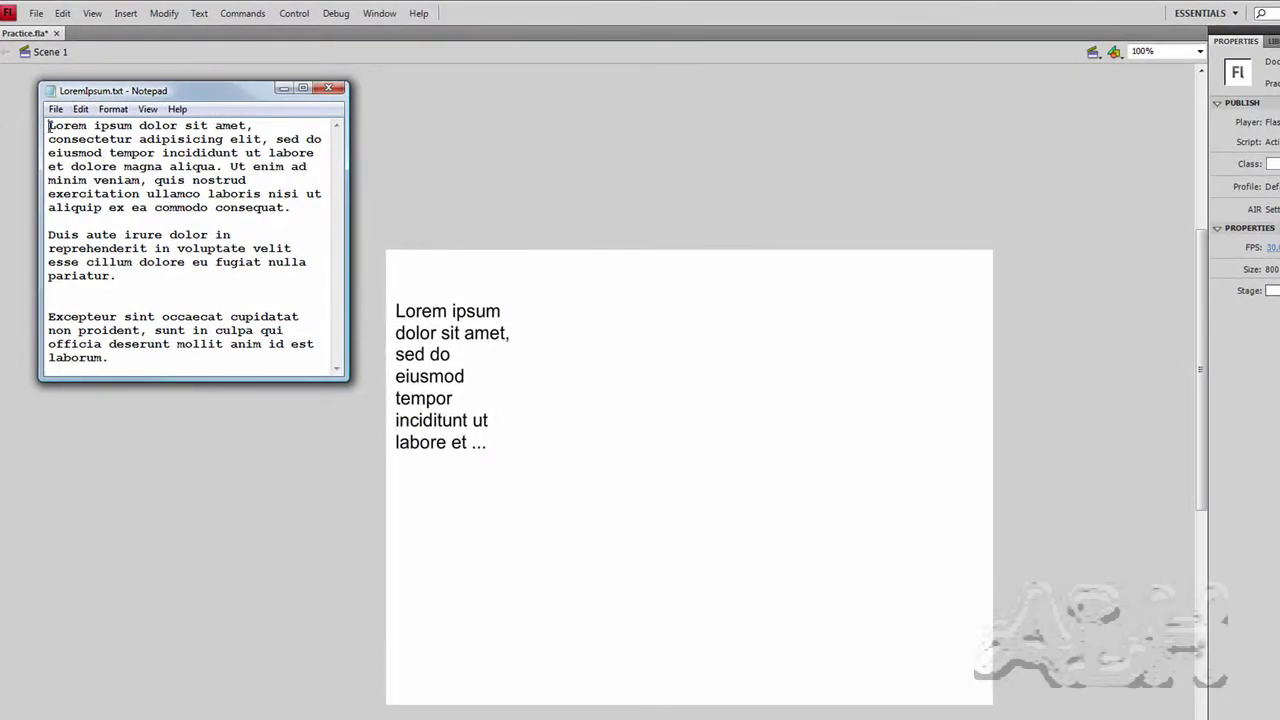
drag(48, 126, 305, 213)
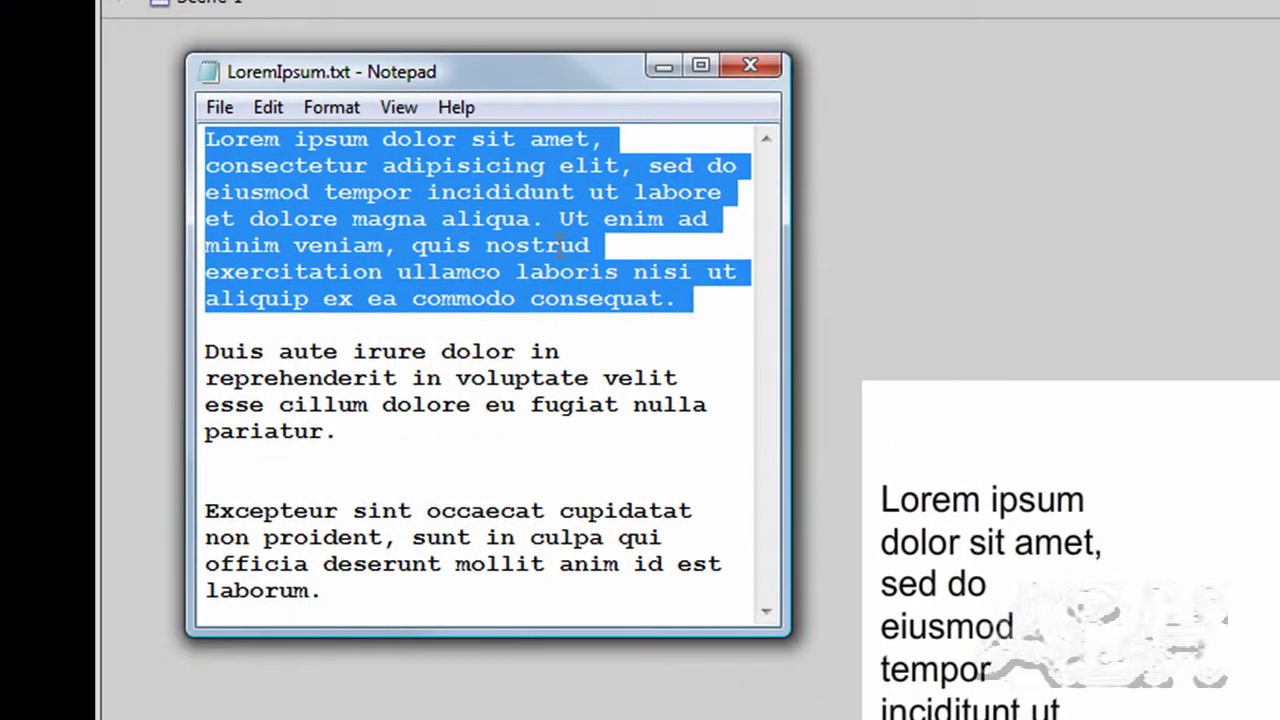
right_click(519, 213)
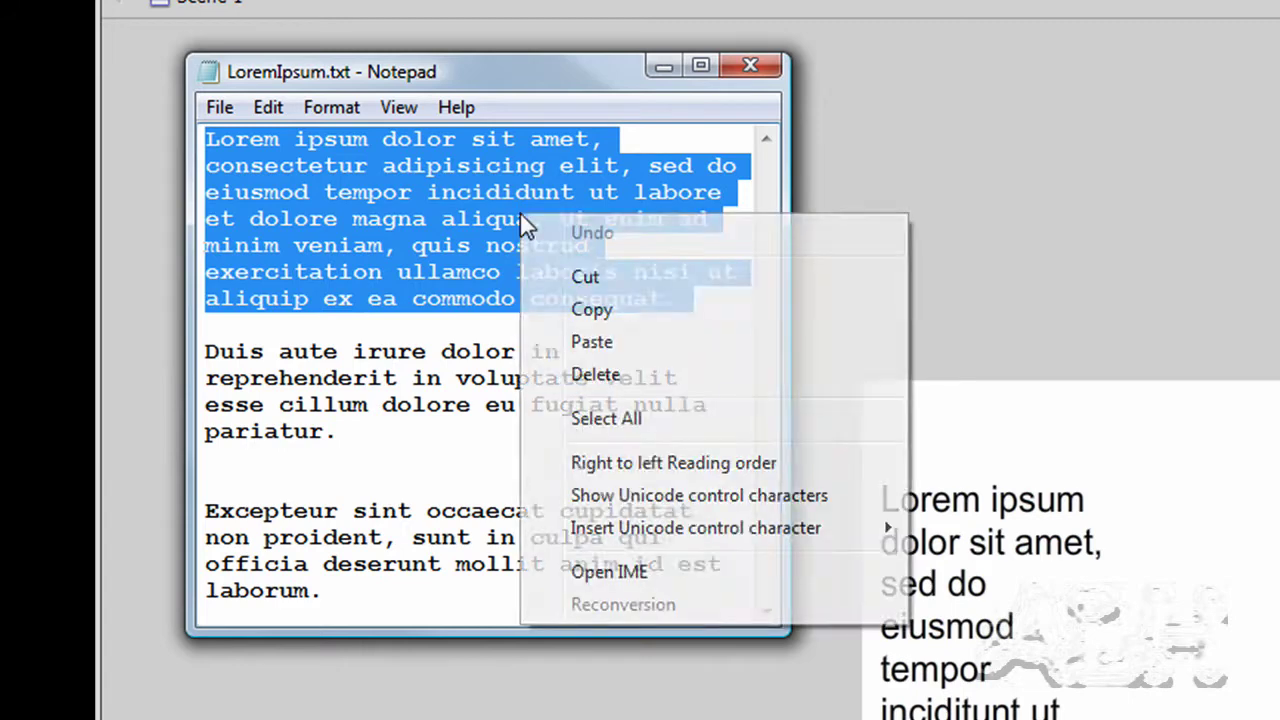
click(616, 311)
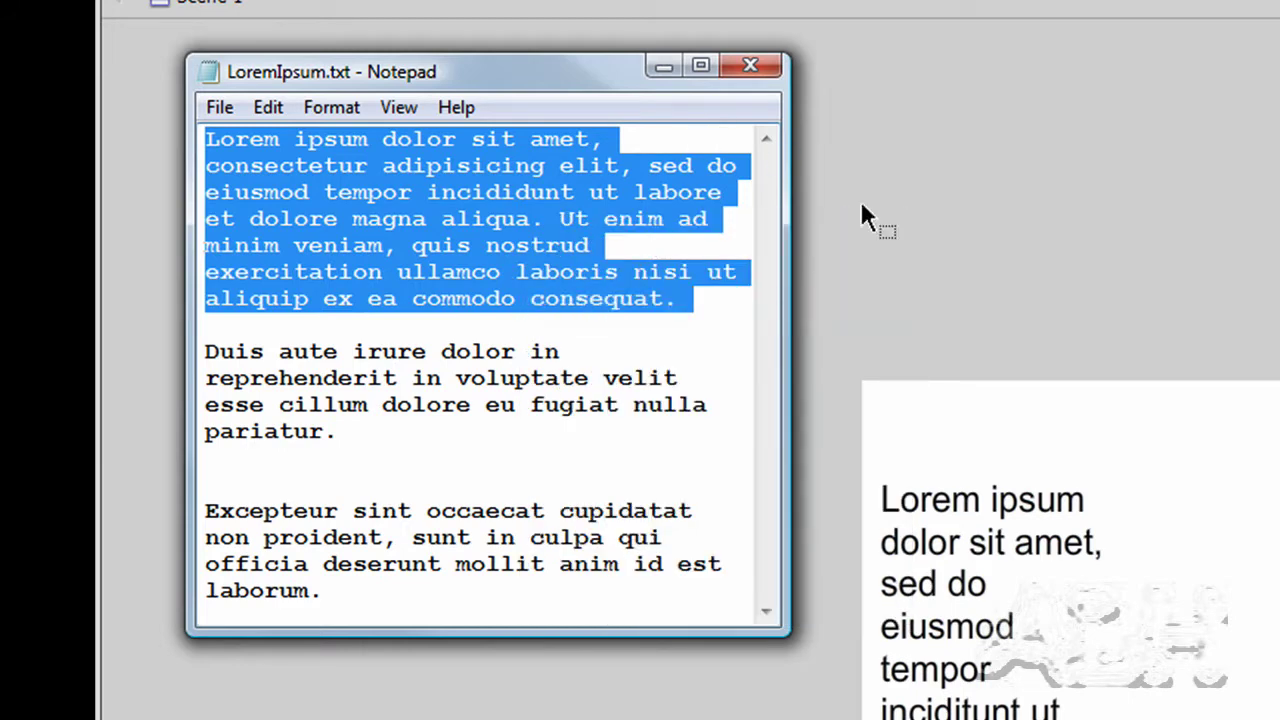
key(alt+Tab)
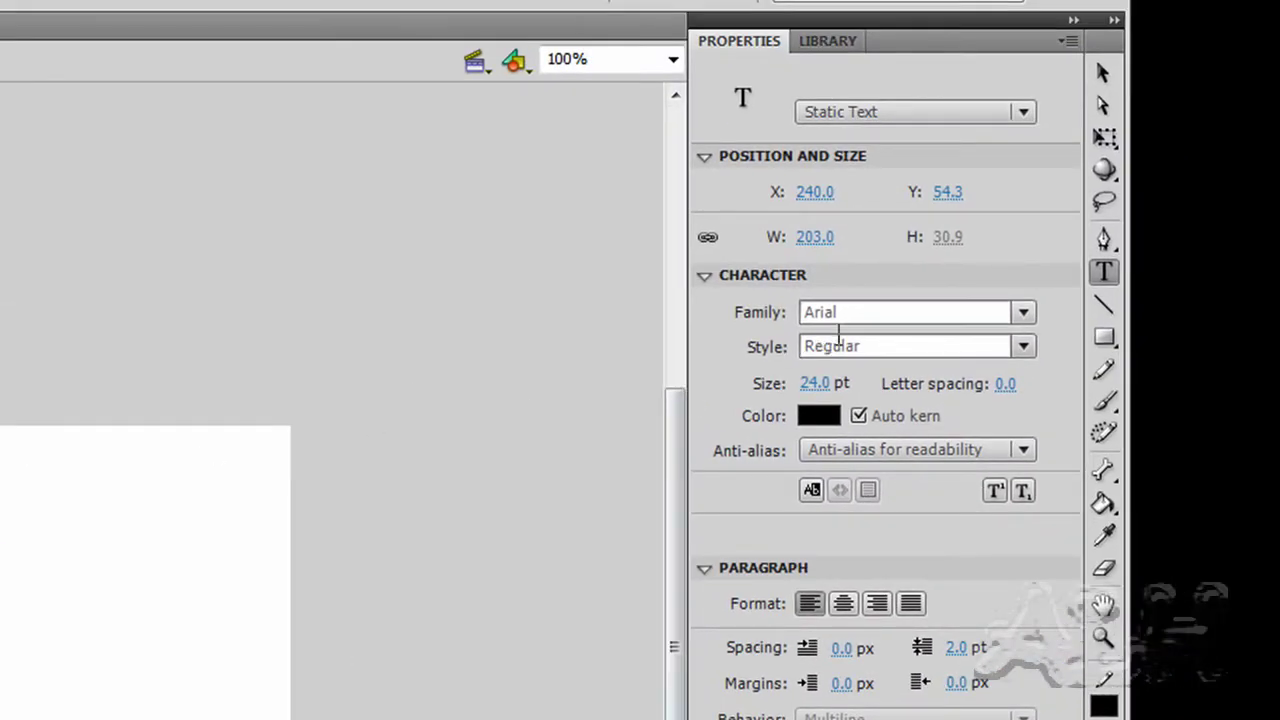
Set the text size to 16 pt and paste the copied paragraph into the new text box
click(816, 386)
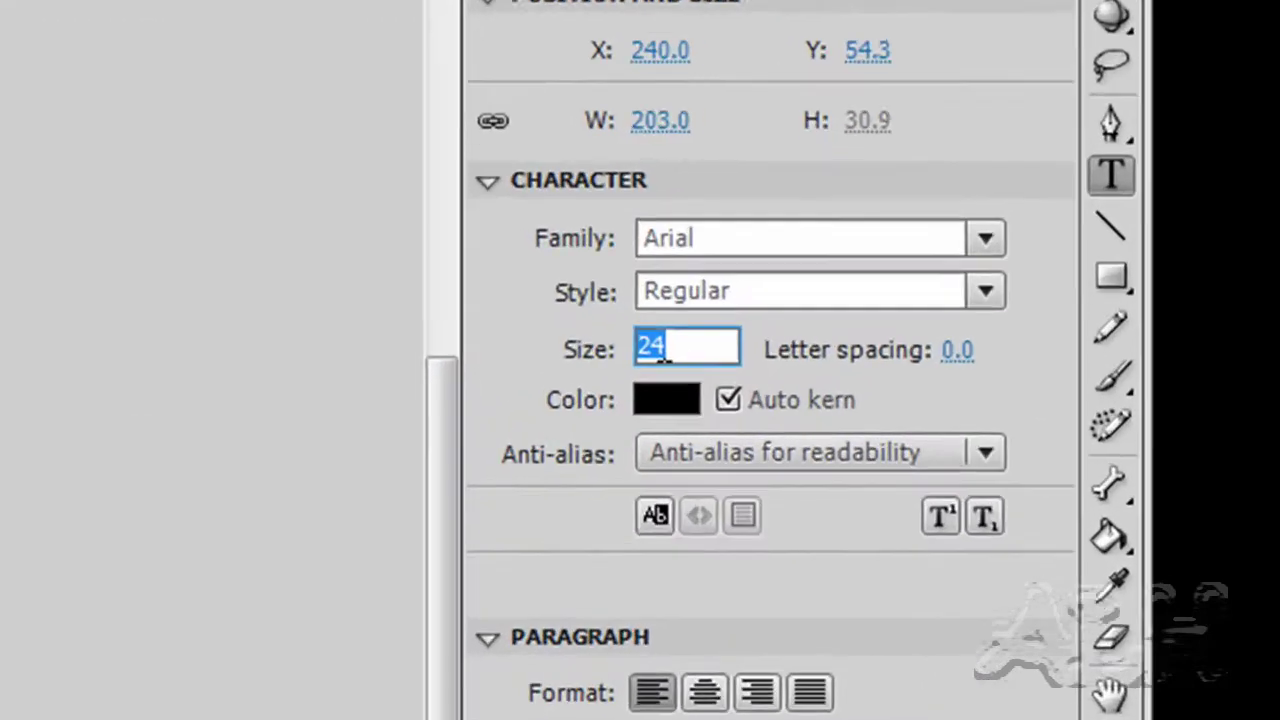
text(16)
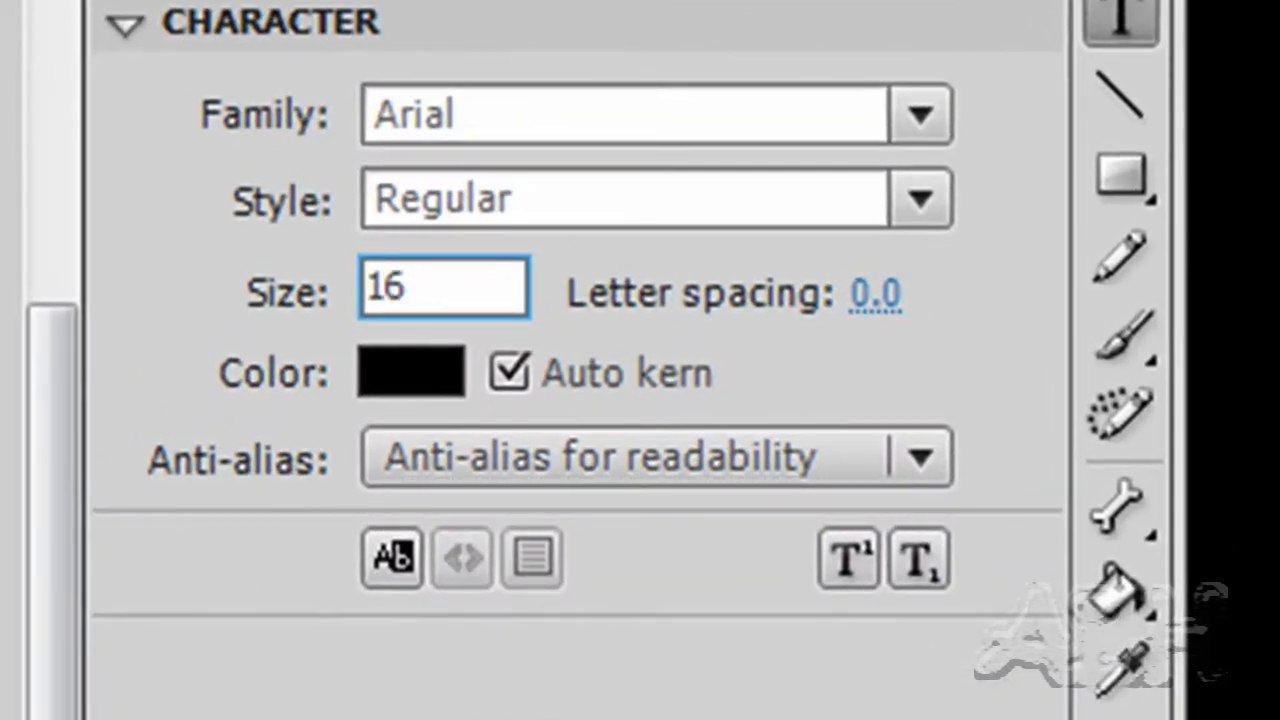
key(Return)
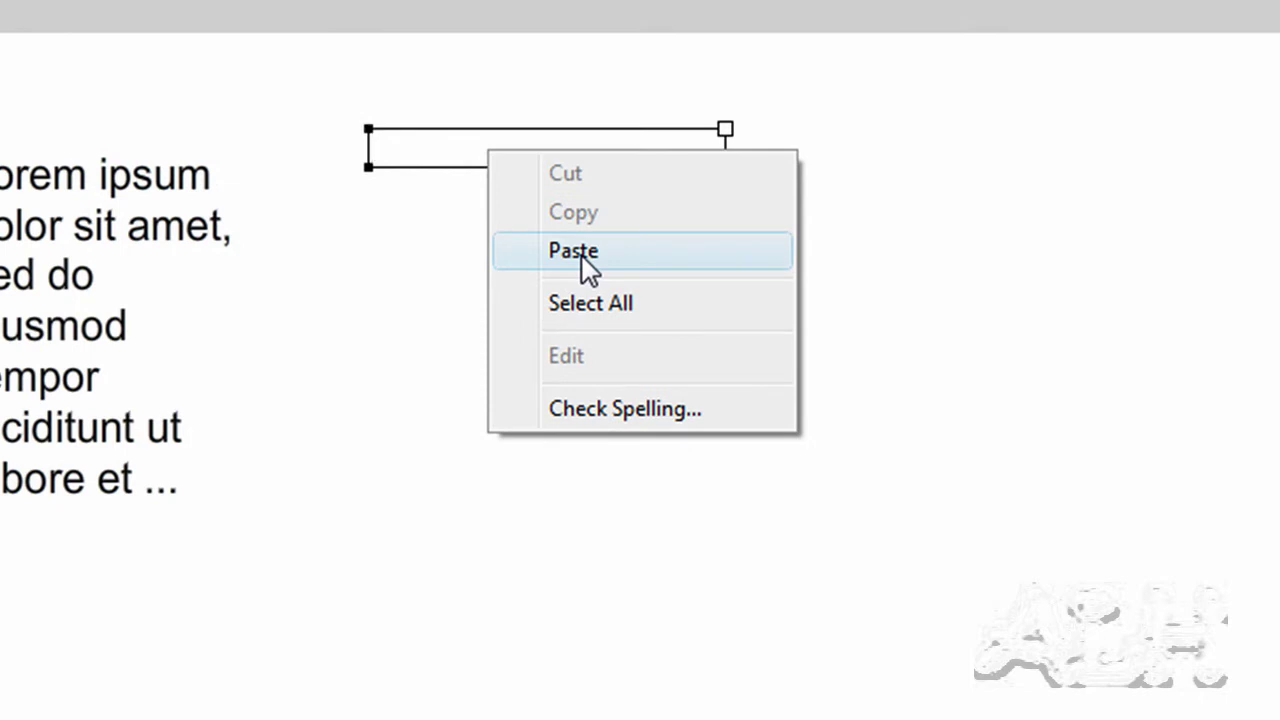
click(573, 251)
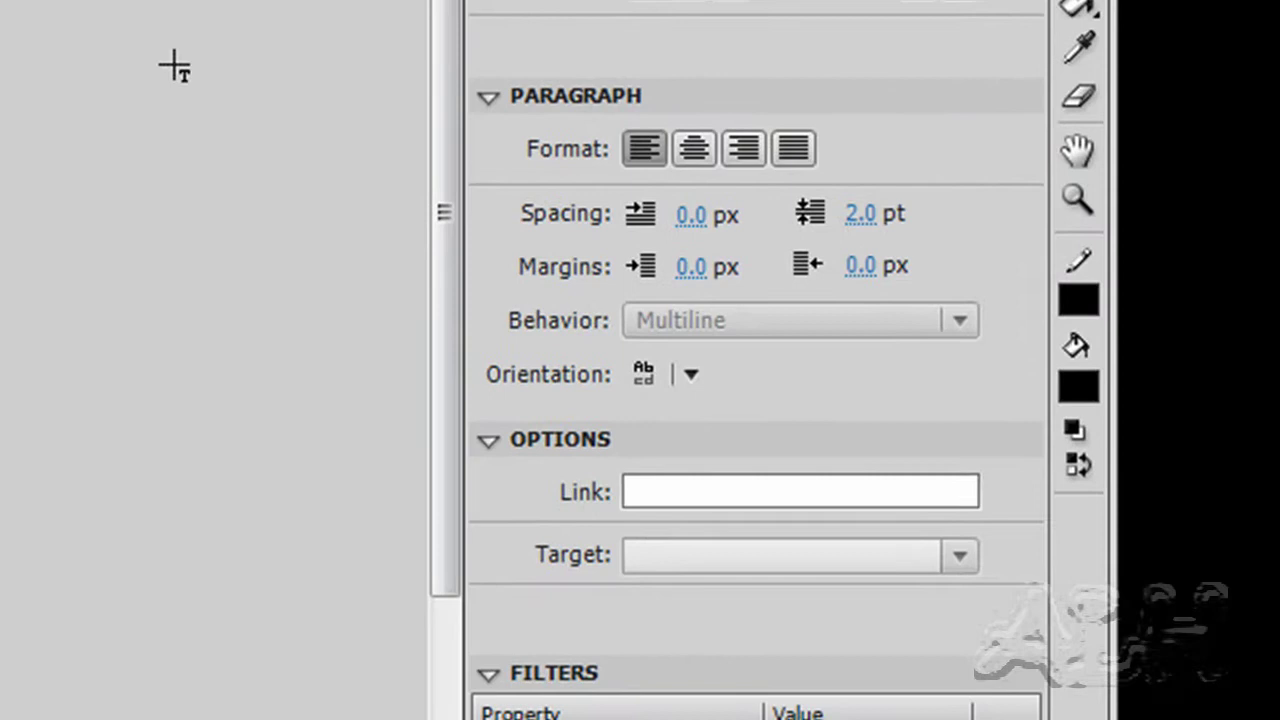
Set the paragraph's first-line indentation to 15 px and its left margin to 0 px
click(692, 218)
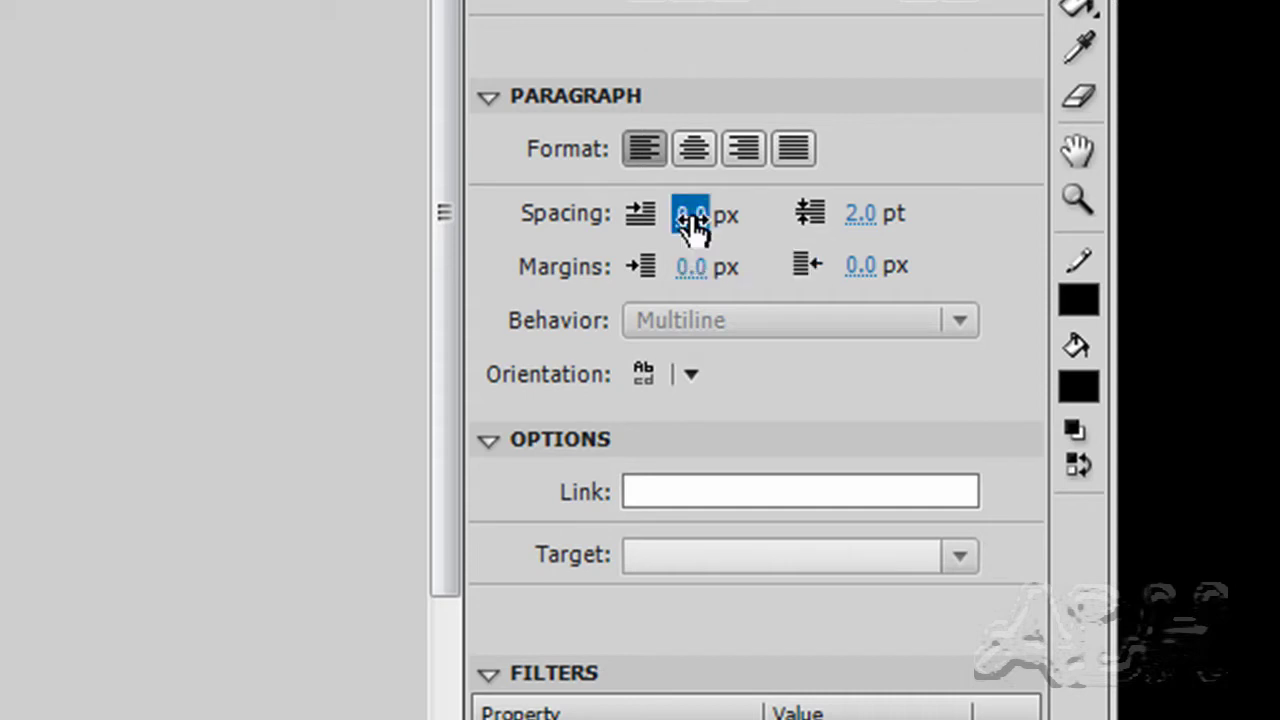
text(-15)
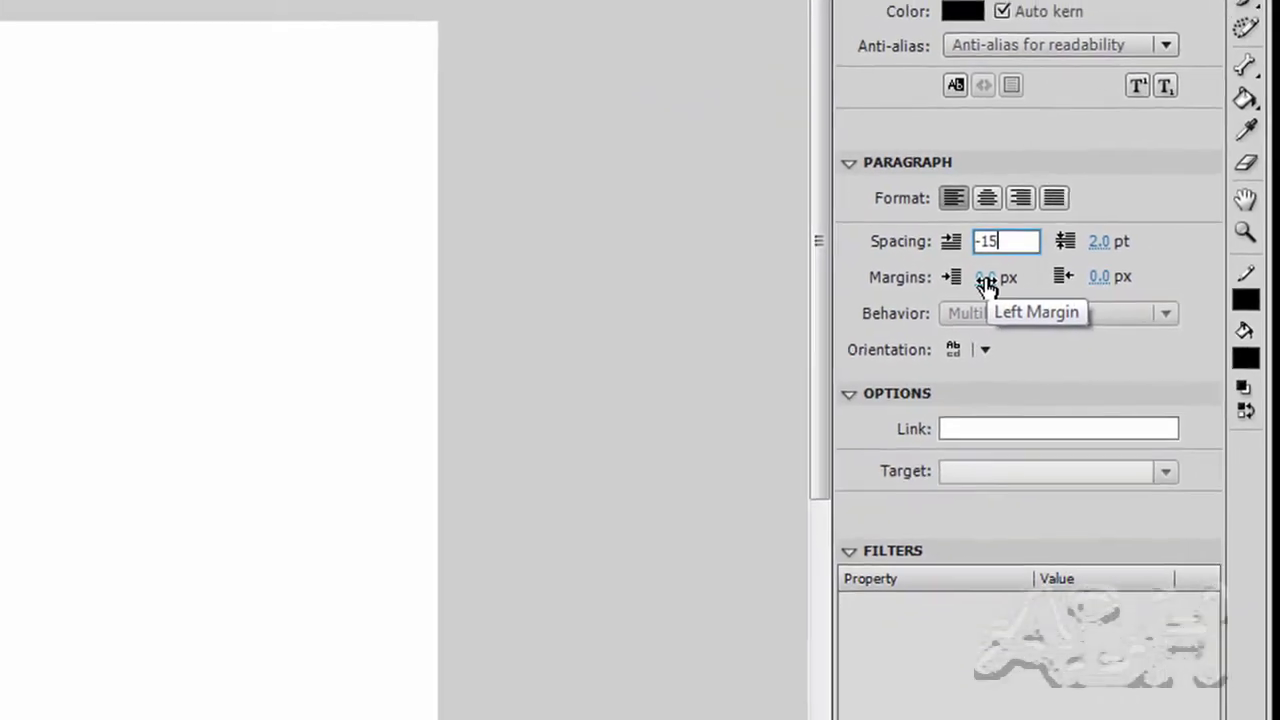
click(916, 278)
text(15)
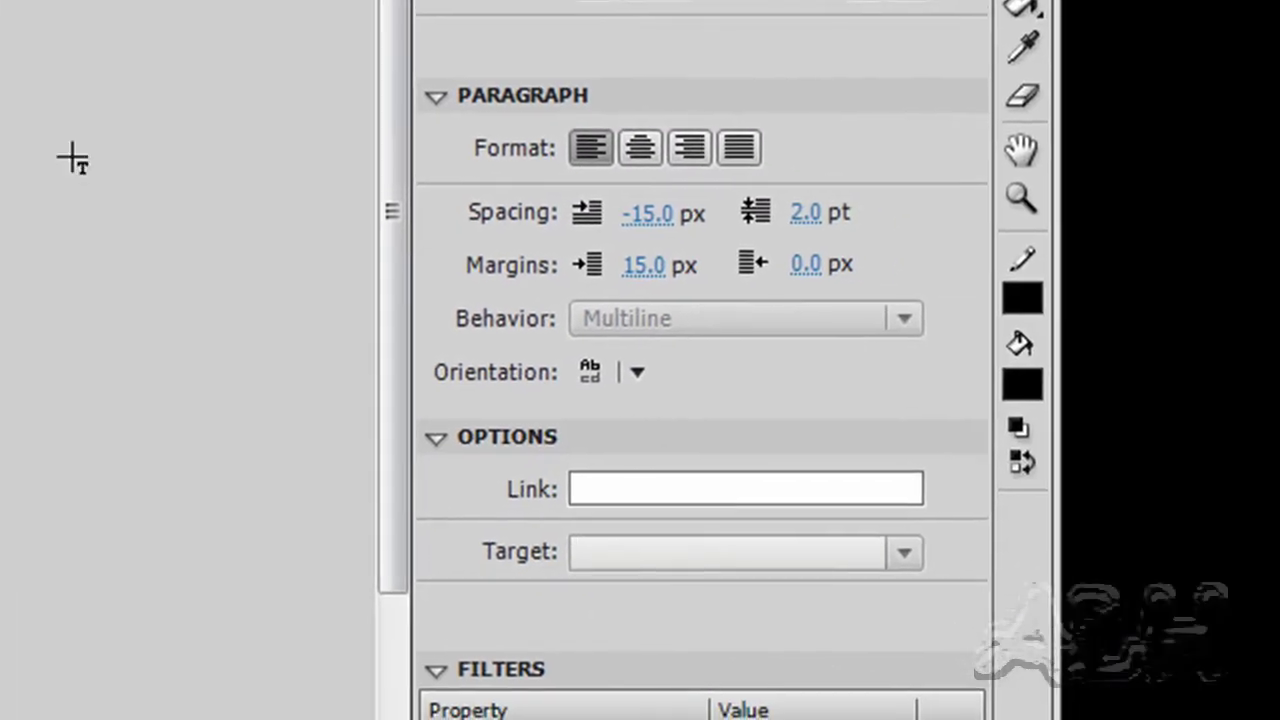
click(648, 212)
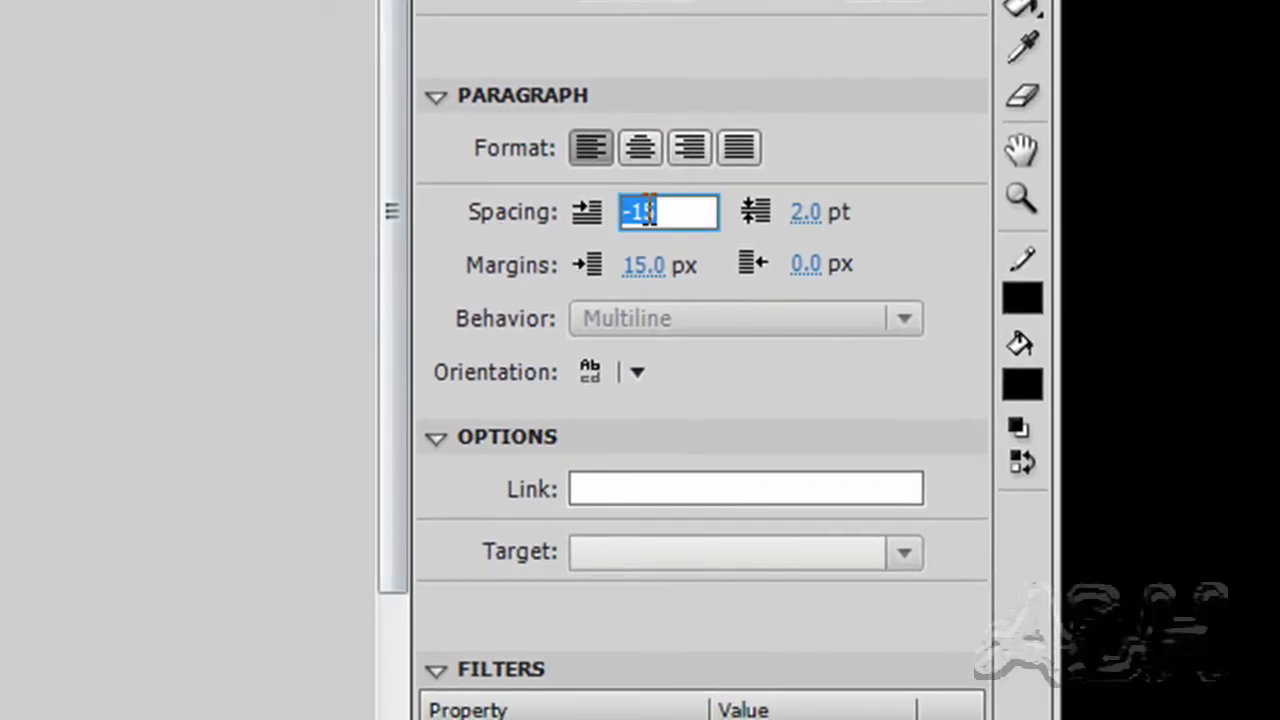
text(15)
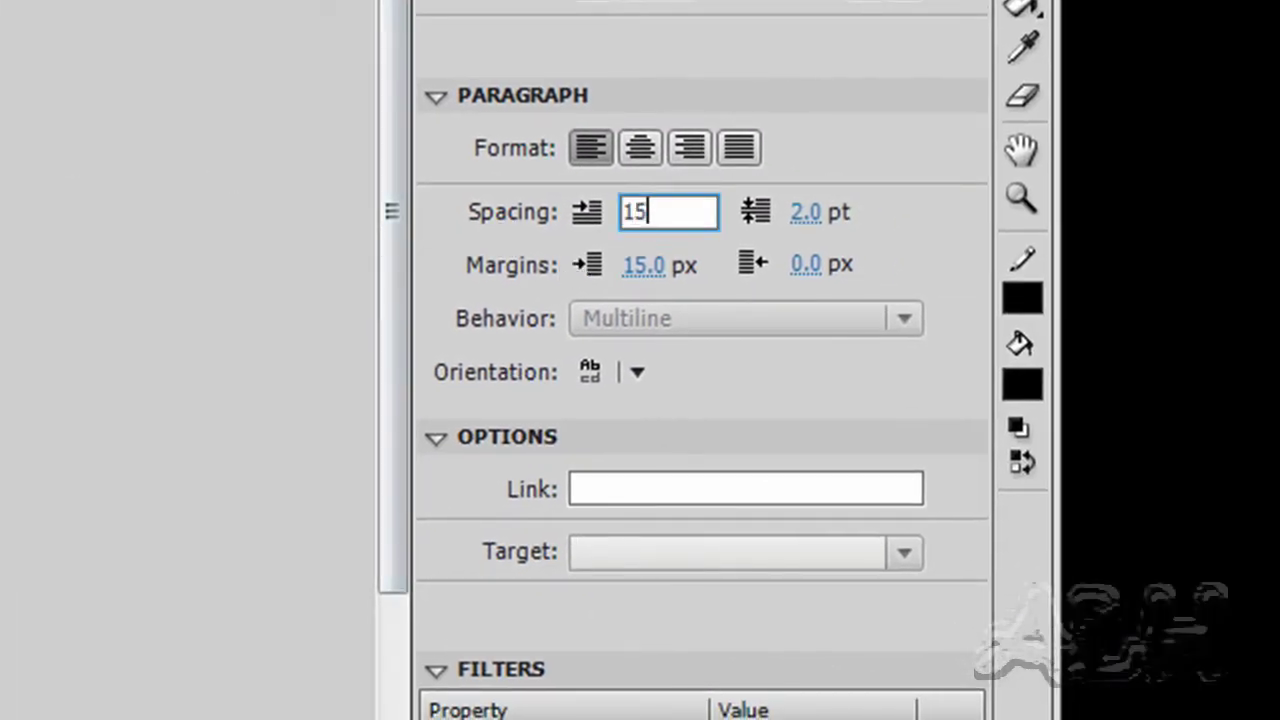
key(Tab)
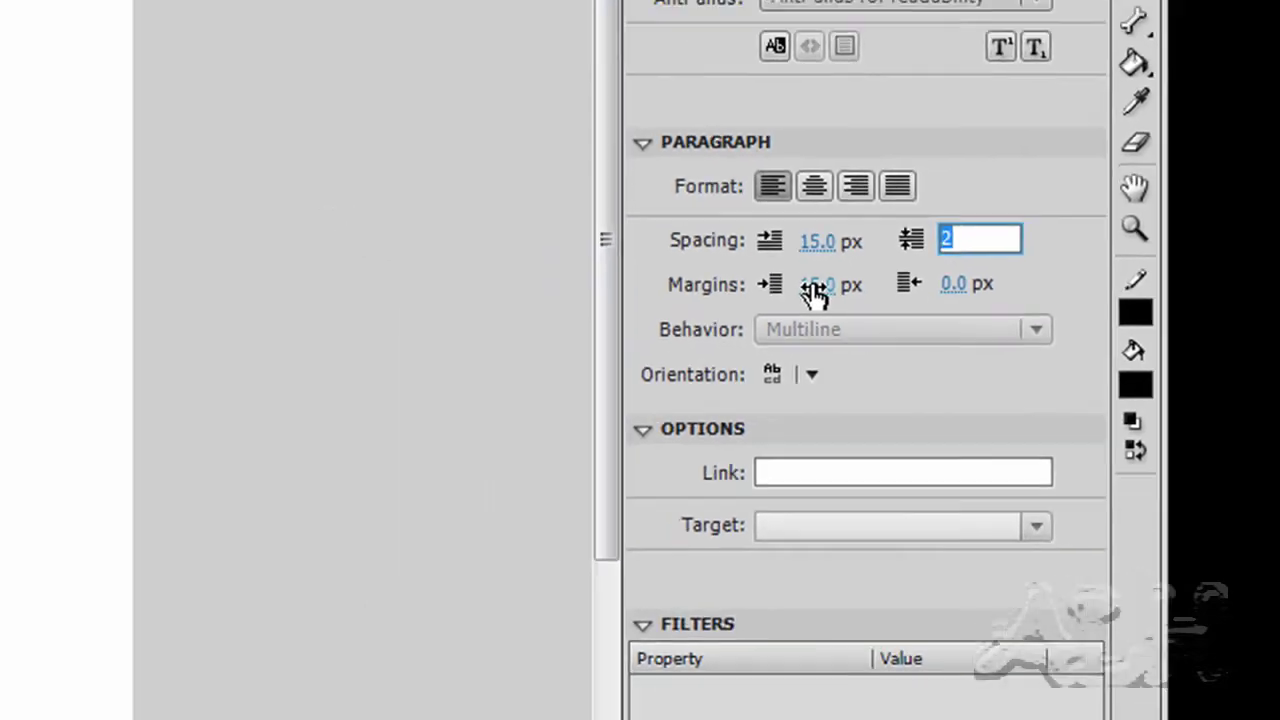
click(815, 288)
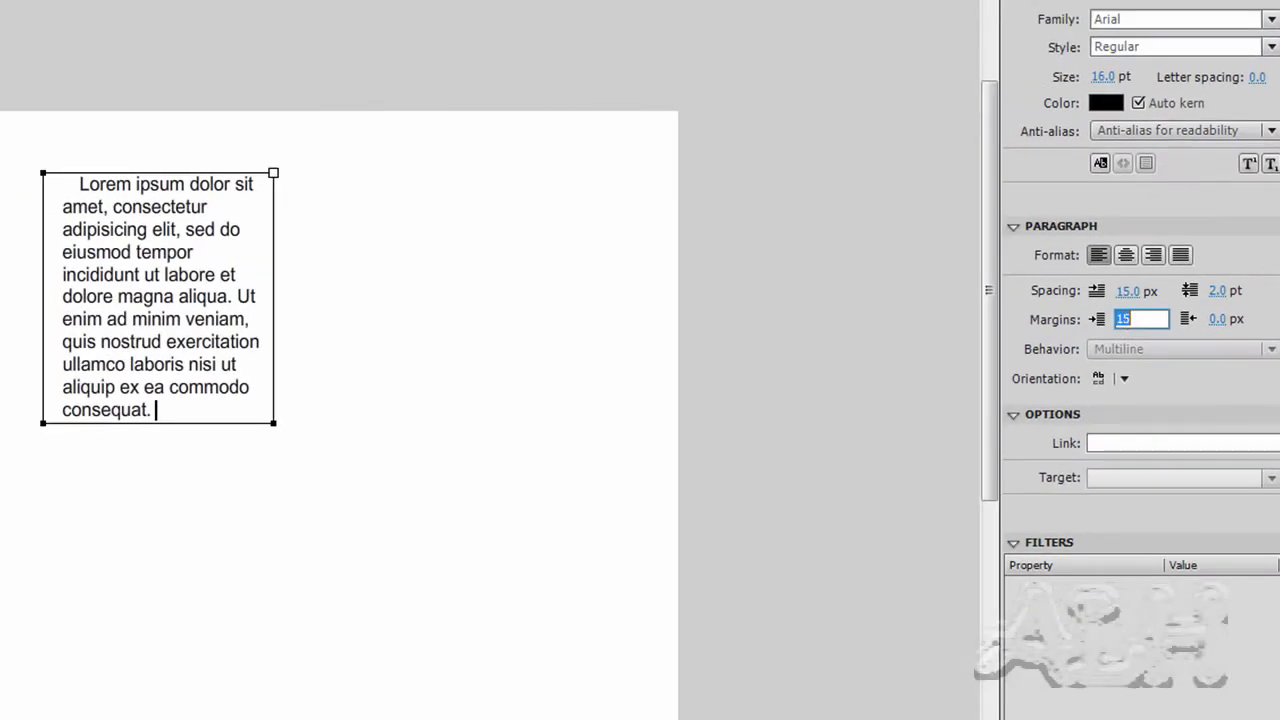
text(0)
key(Return)
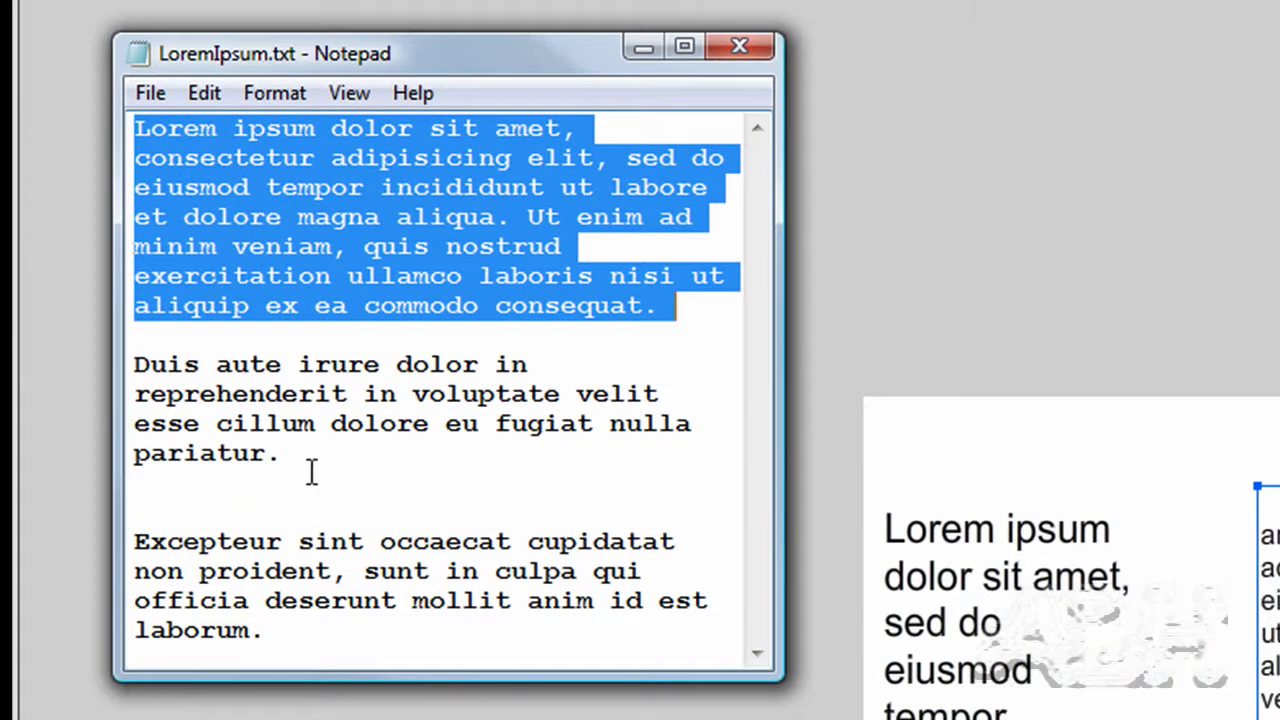
Copy the Duis aute irure paragraph from Notepad and paste it on a new line after the first
drag(300, 458, 131, 370)
right_click(145, 366)
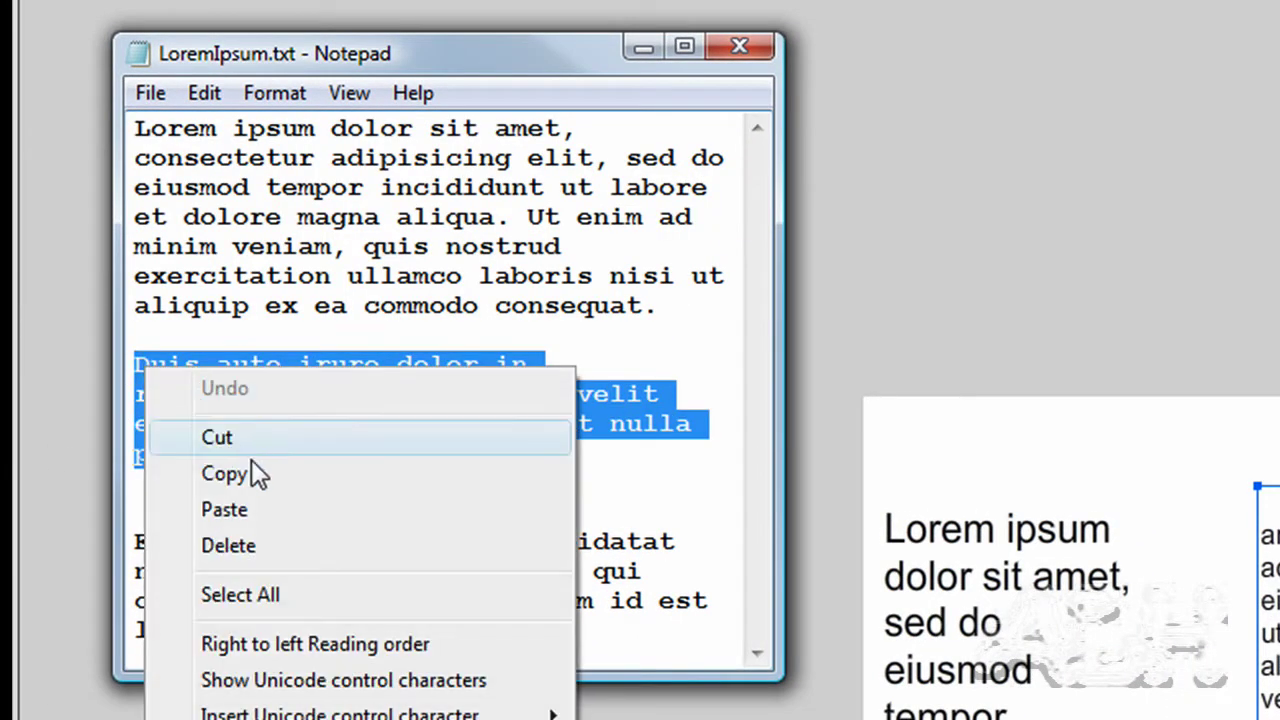
click(251, 462)
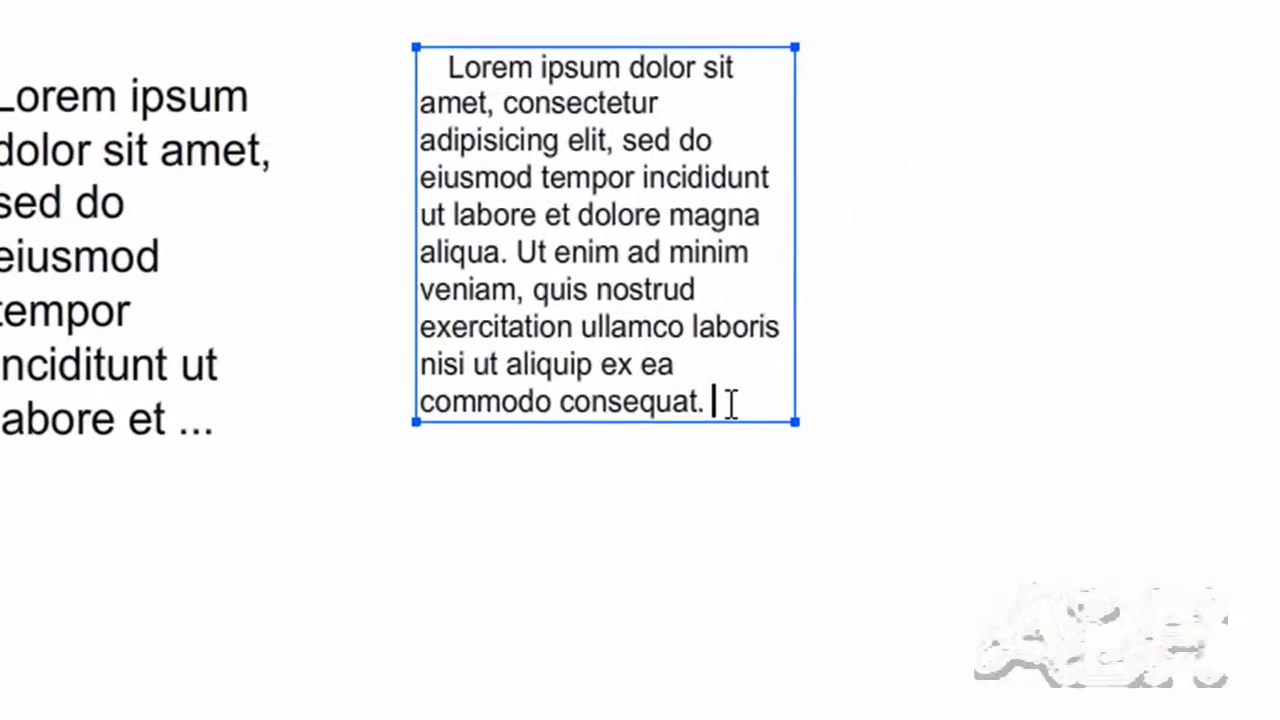
key(Return)
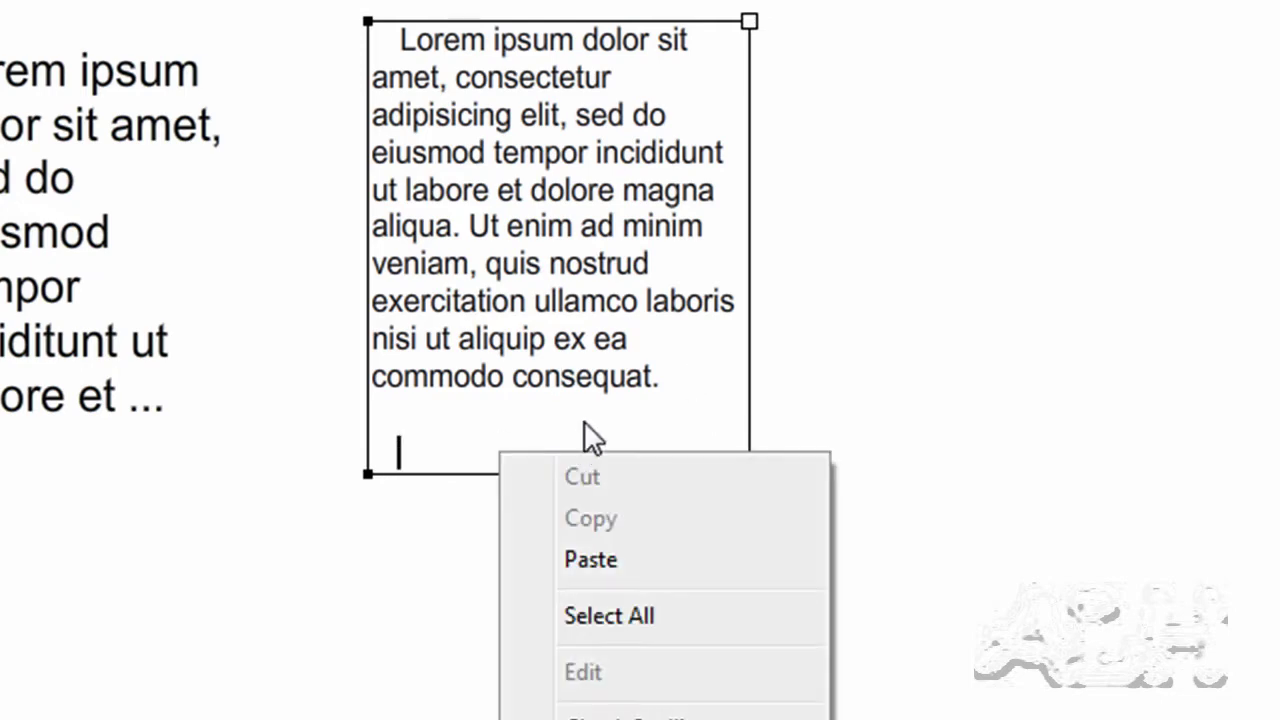
click(625, 554)
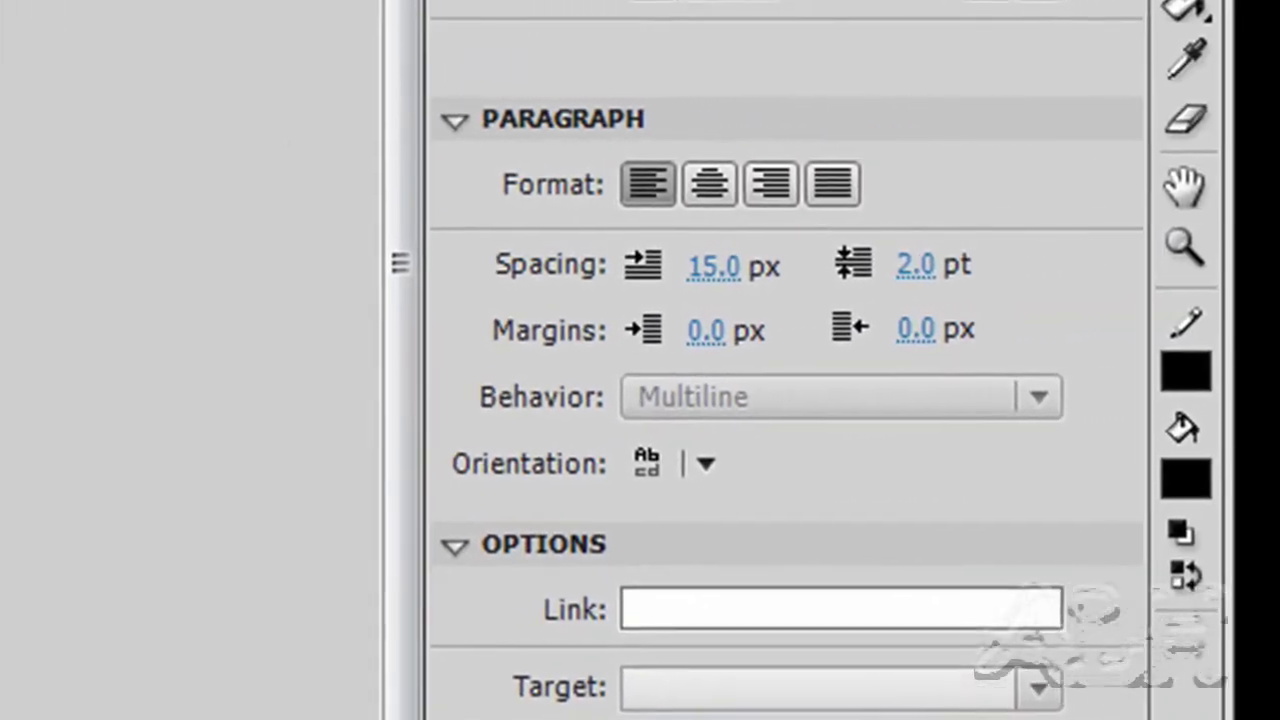
Give the Duis aute irure paragraph a 15 px first-line indent
click(692, 268)
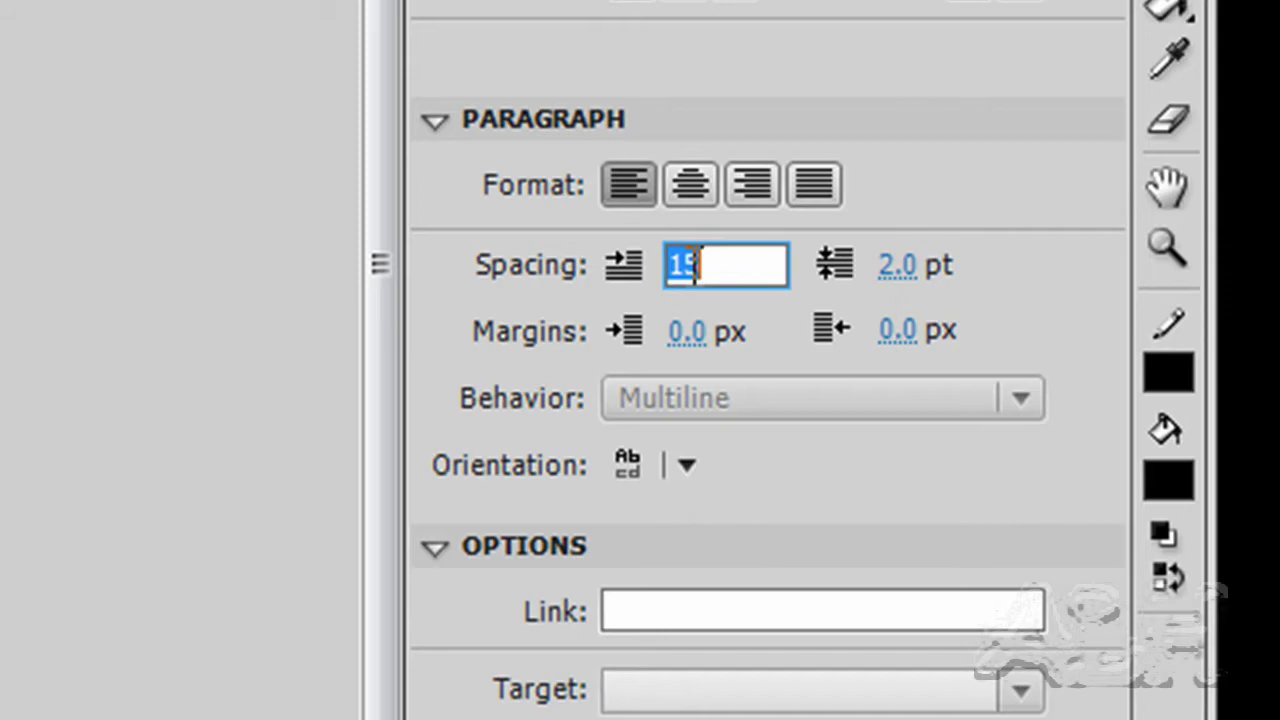
text(0)
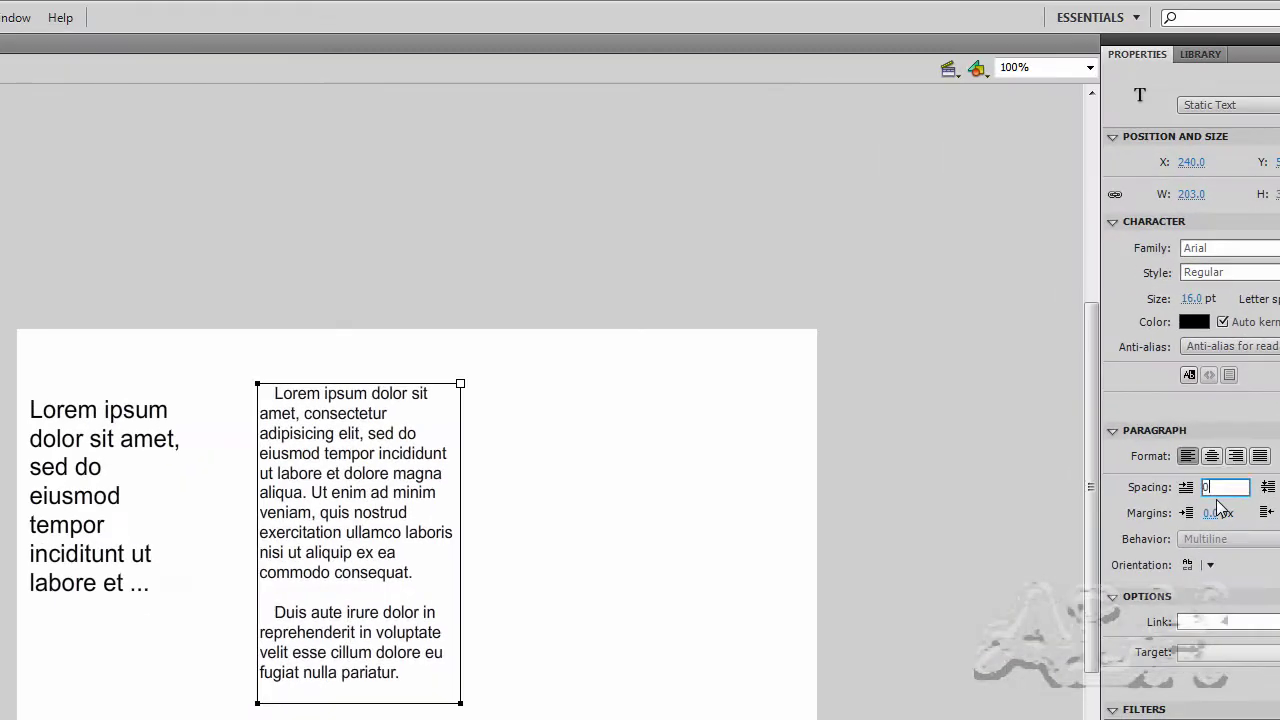
key(Return)
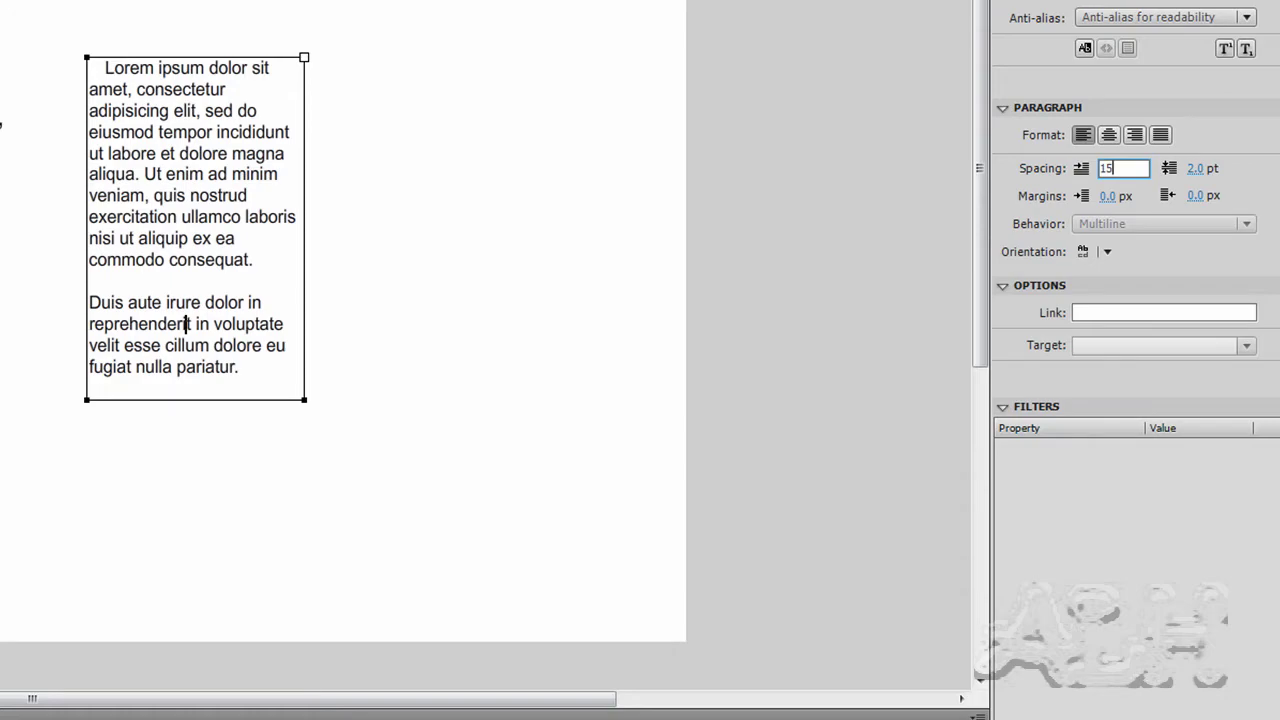
key(Return)
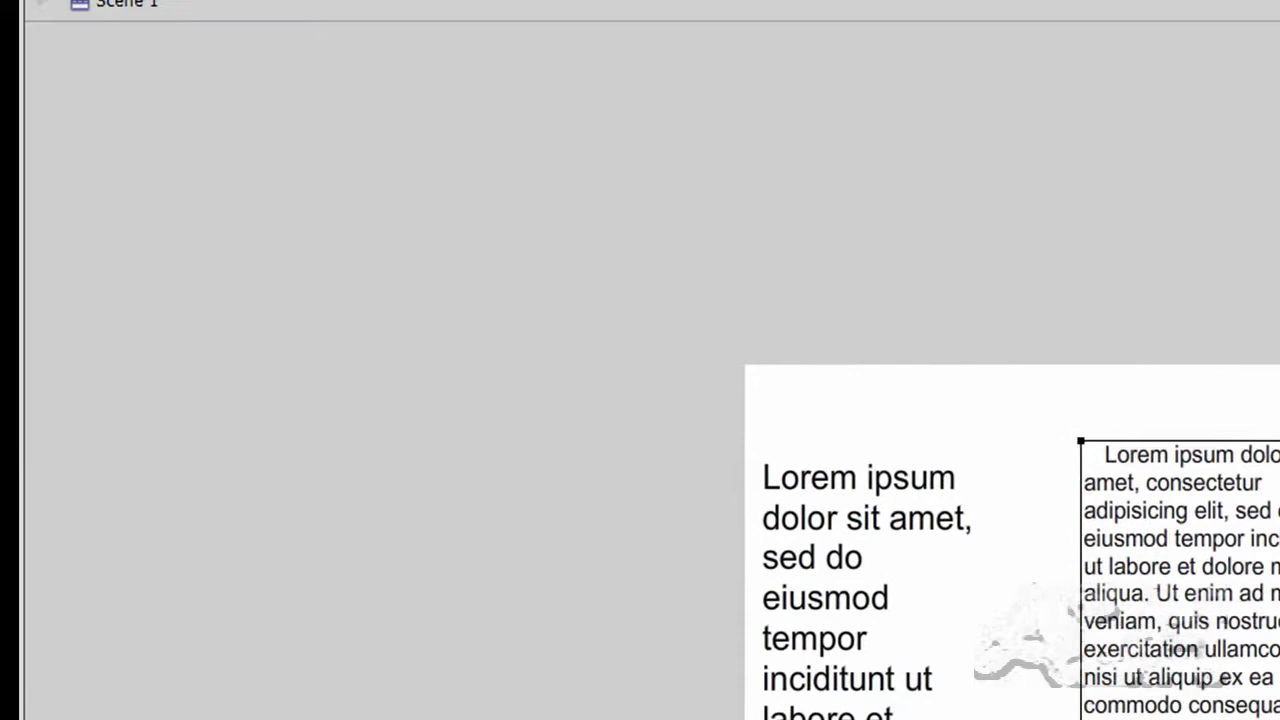
Copy the Excepteur sint occaecat paragraph from Notepad and paste it after the second paragraph
key(alt+Tab)
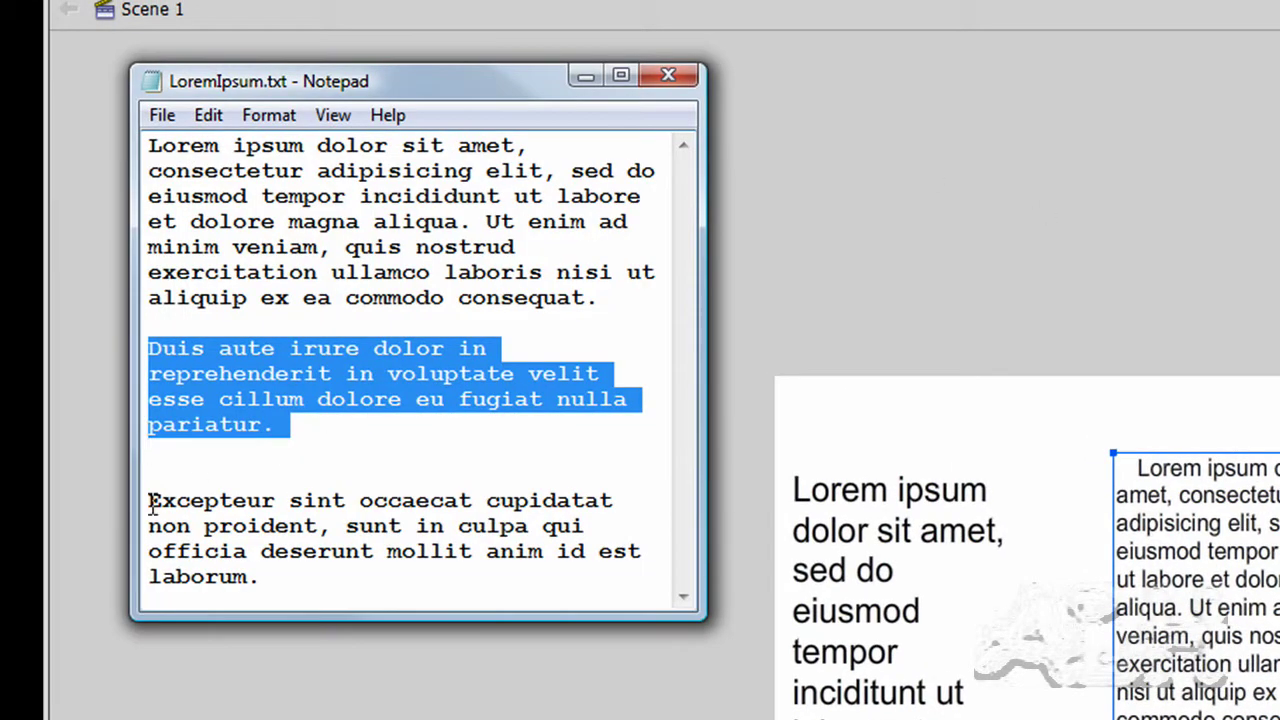
drag(150, 505, 272, 585)
right_click(305, 502)
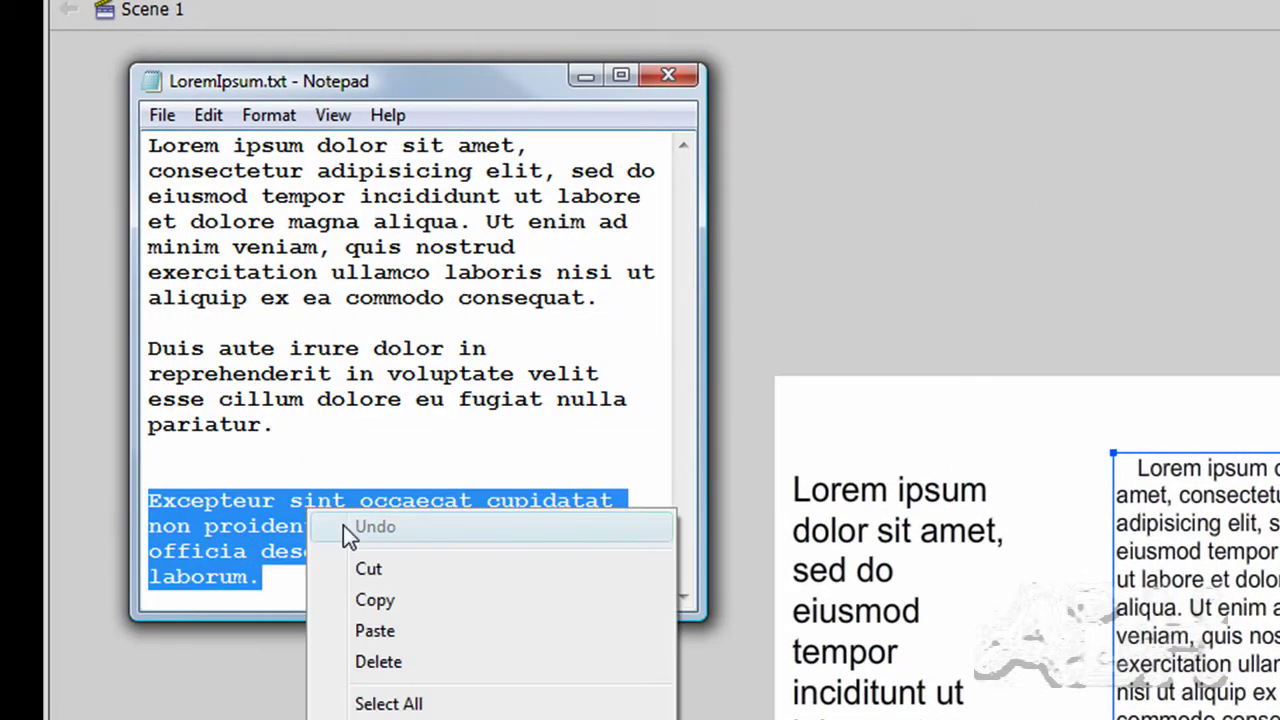
click(398, 597)
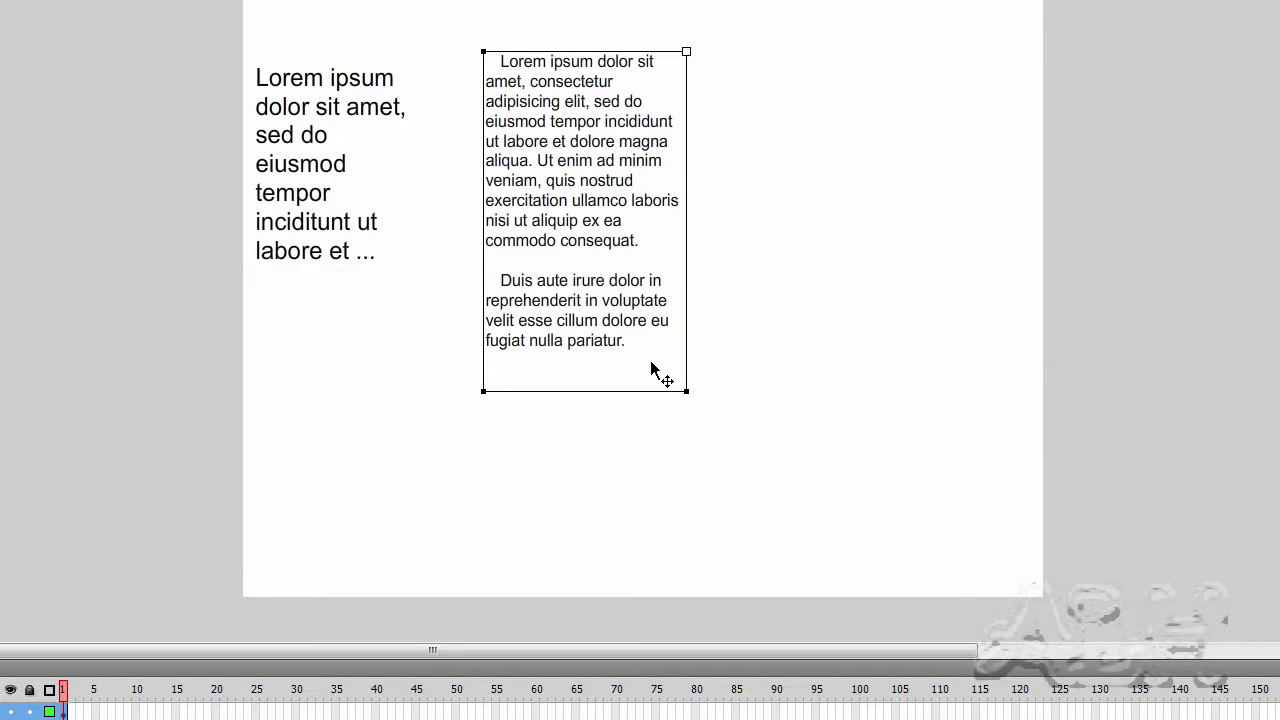
key(ctrl+v)
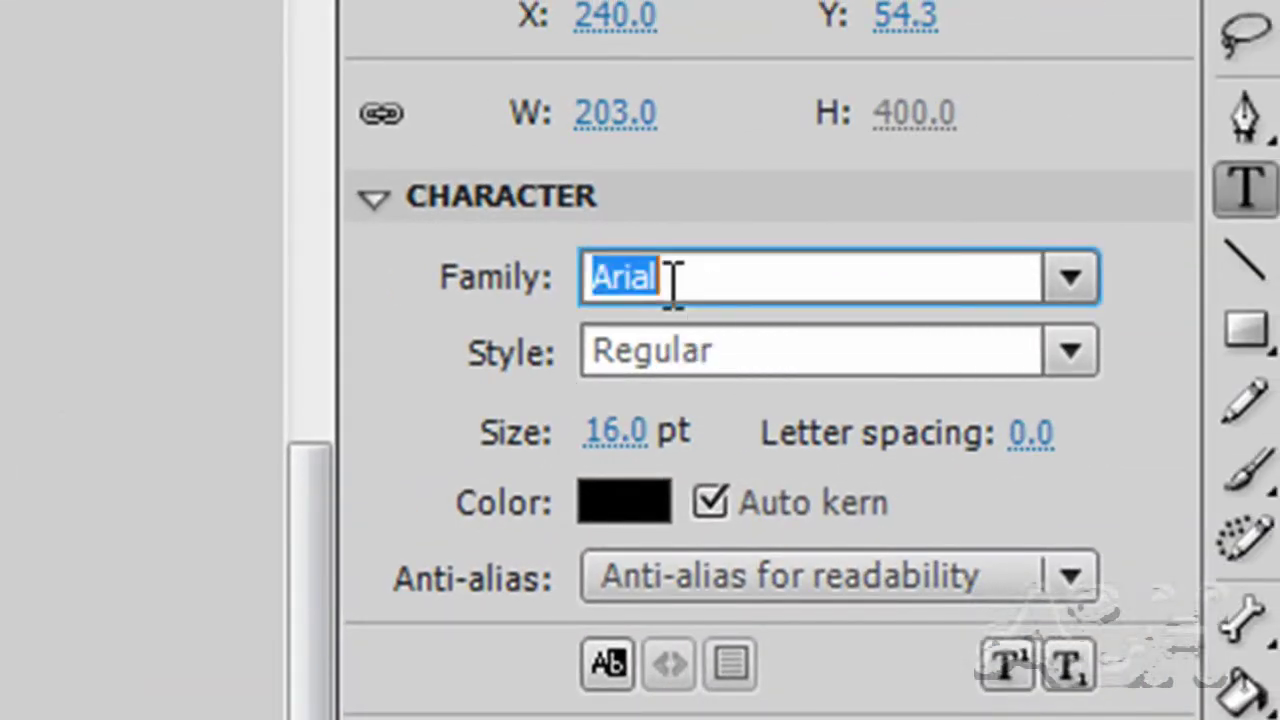
Make the first paragraph's initial L Verdana Bold at 20 pt
text(Verdana)
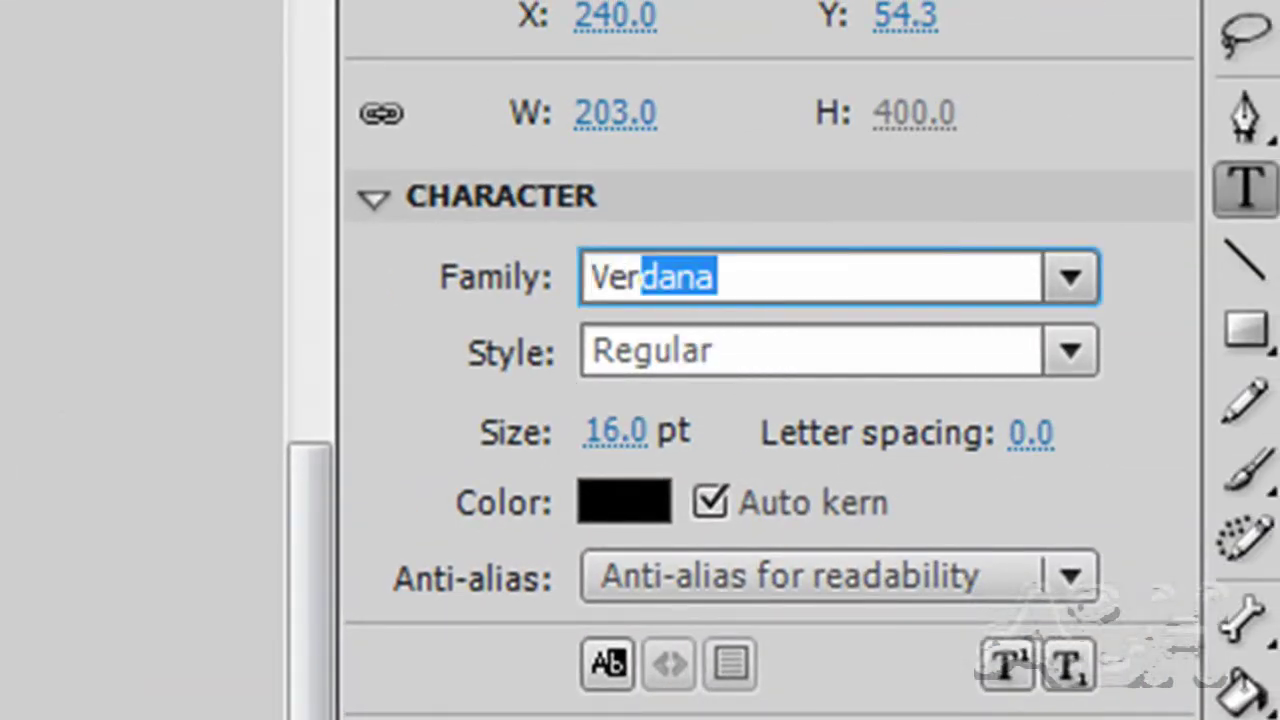
click(783, 352)
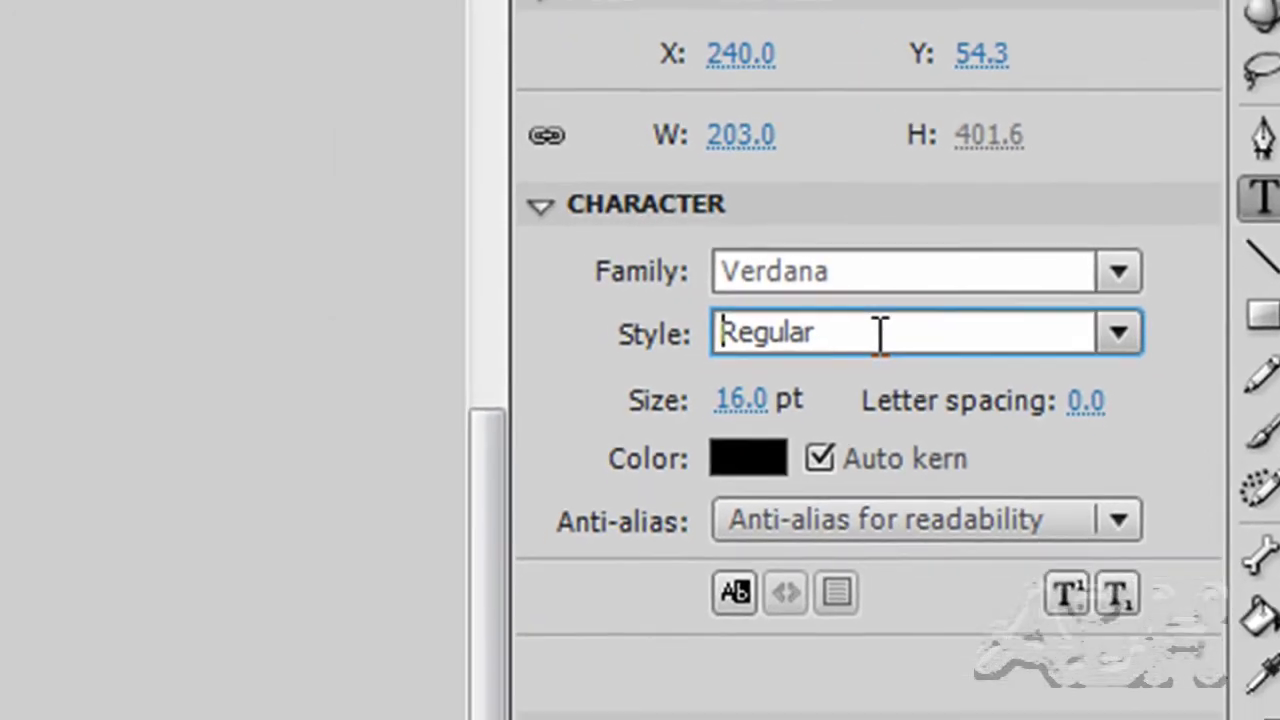
drag(880, 335, 689, 333)
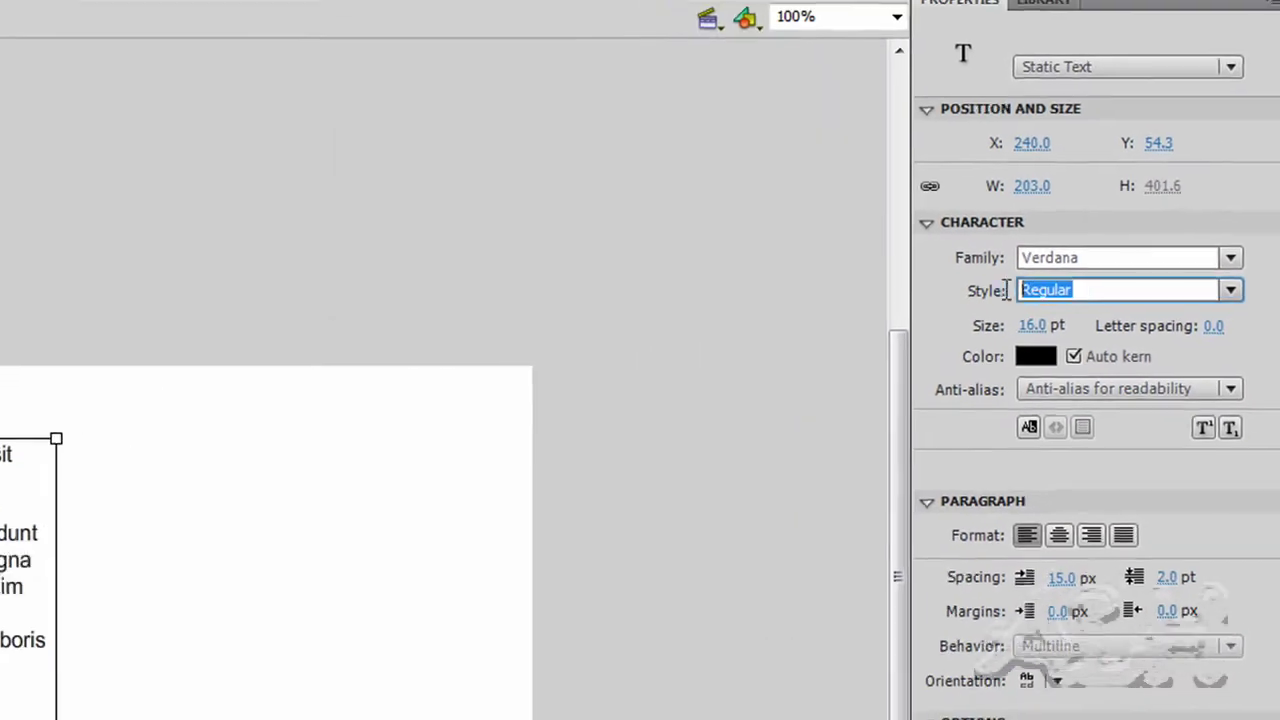
text(Bold)
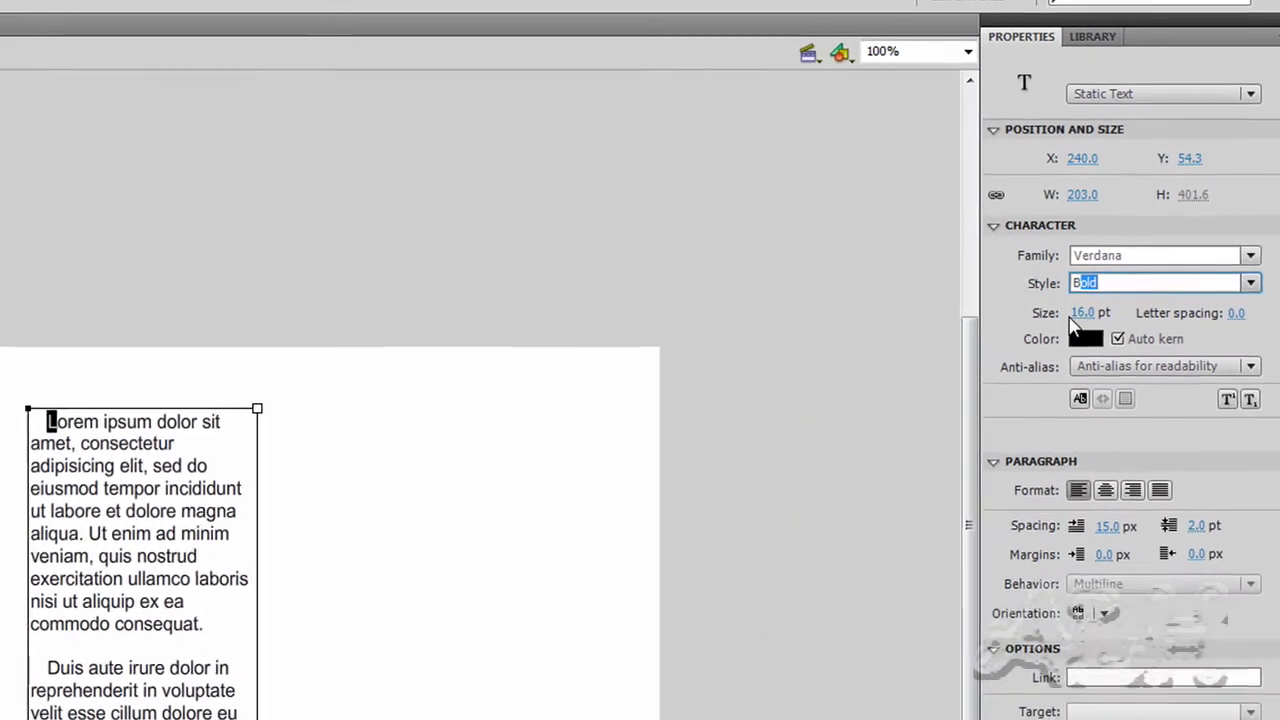
click(1080, 314)
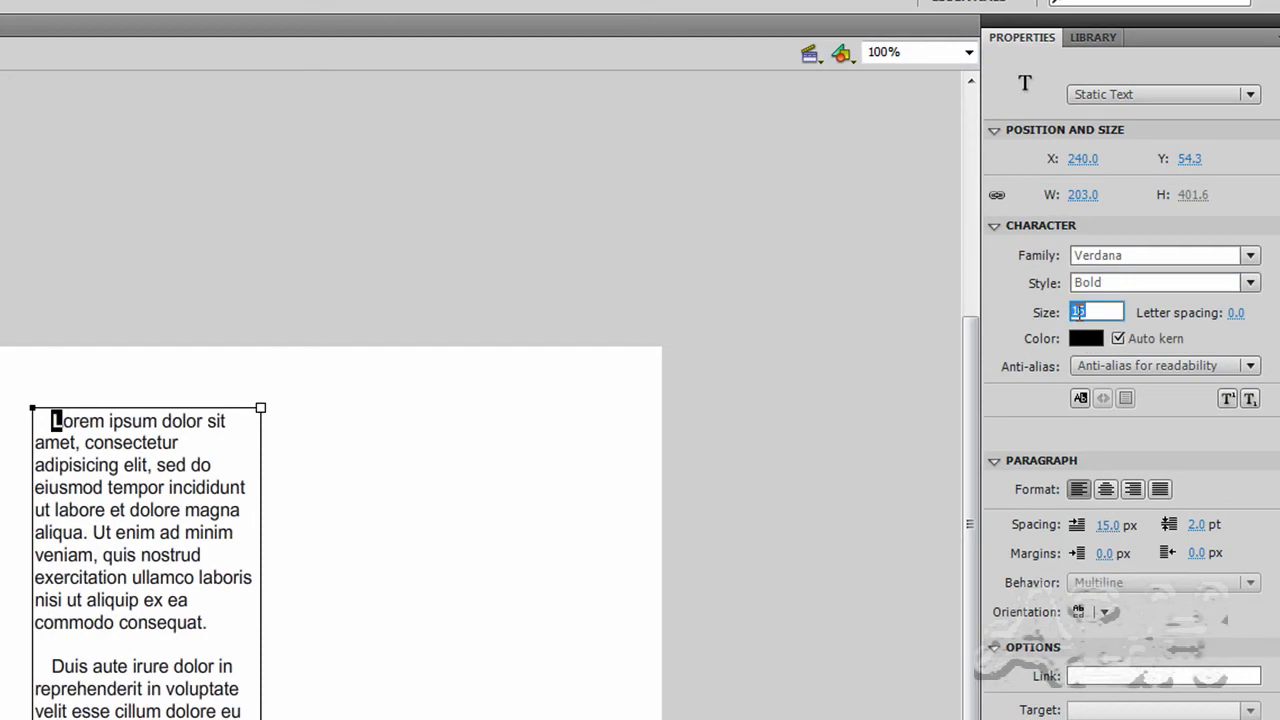
text(20)
key(Return)
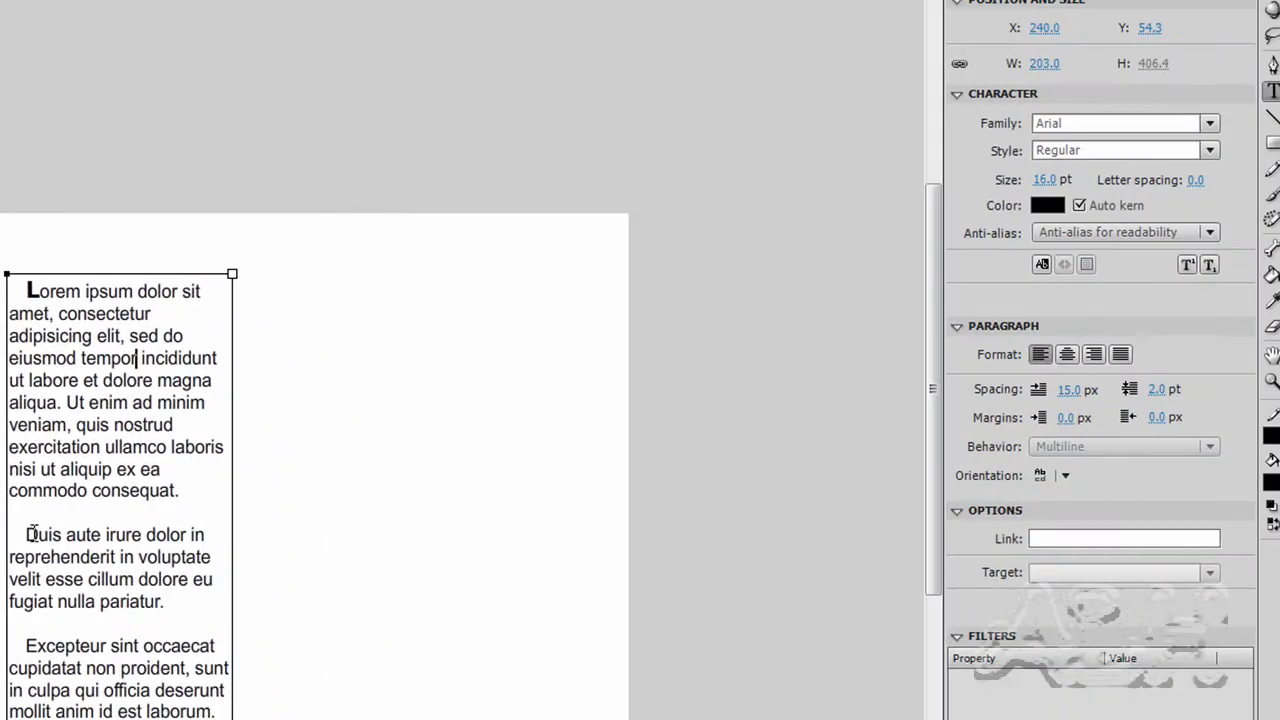
Set the second paragraph's initial D to Verdana at 16 pt
click(1071, 122)
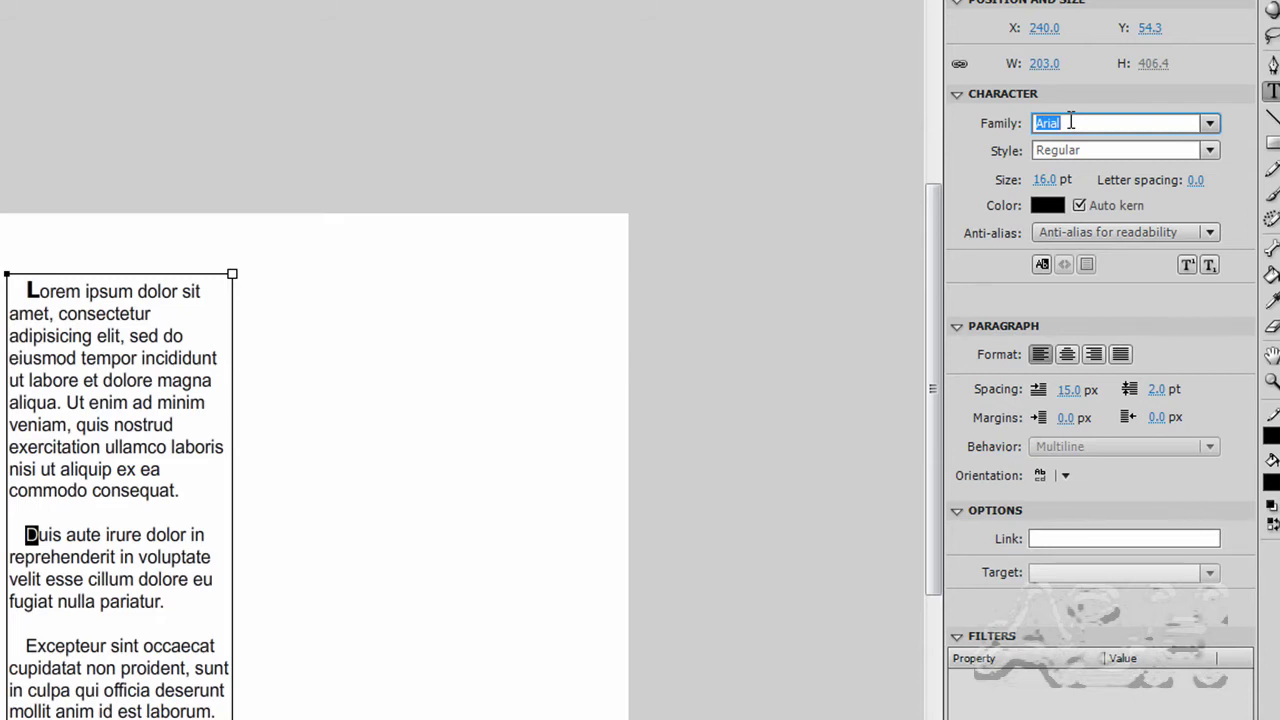
text(Verdana)
key(Tab)
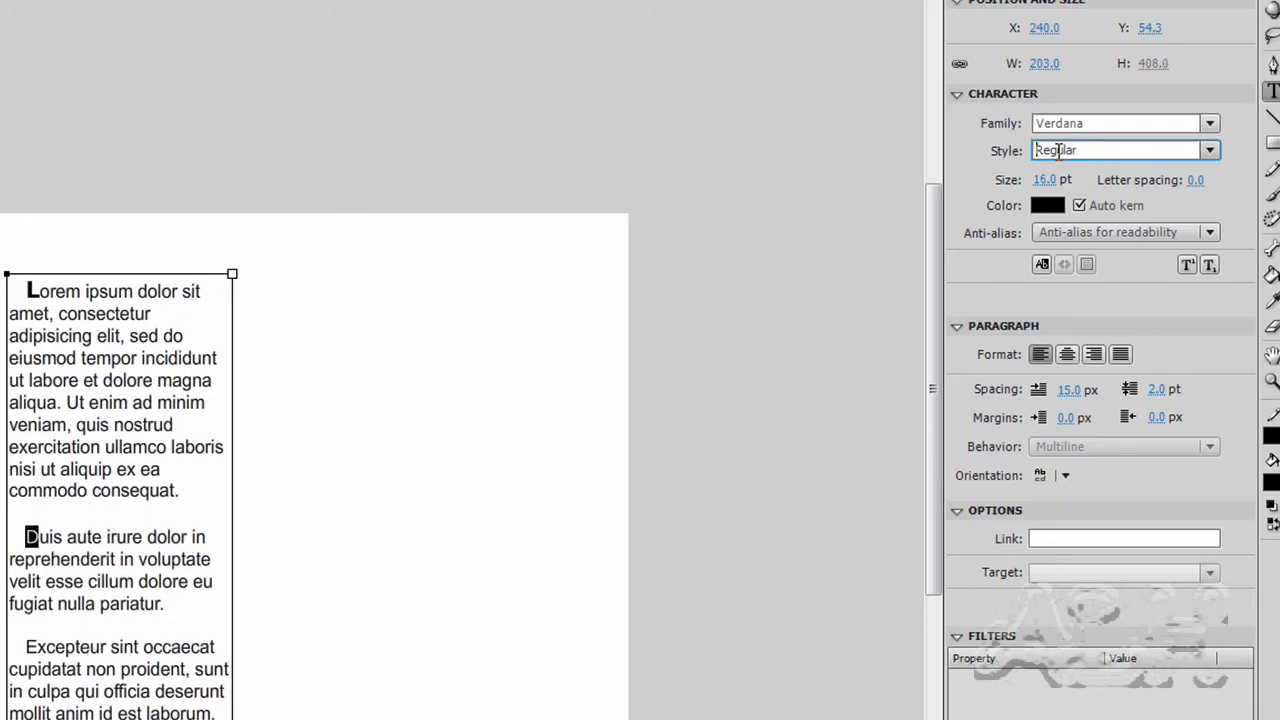
click(1041, 181)
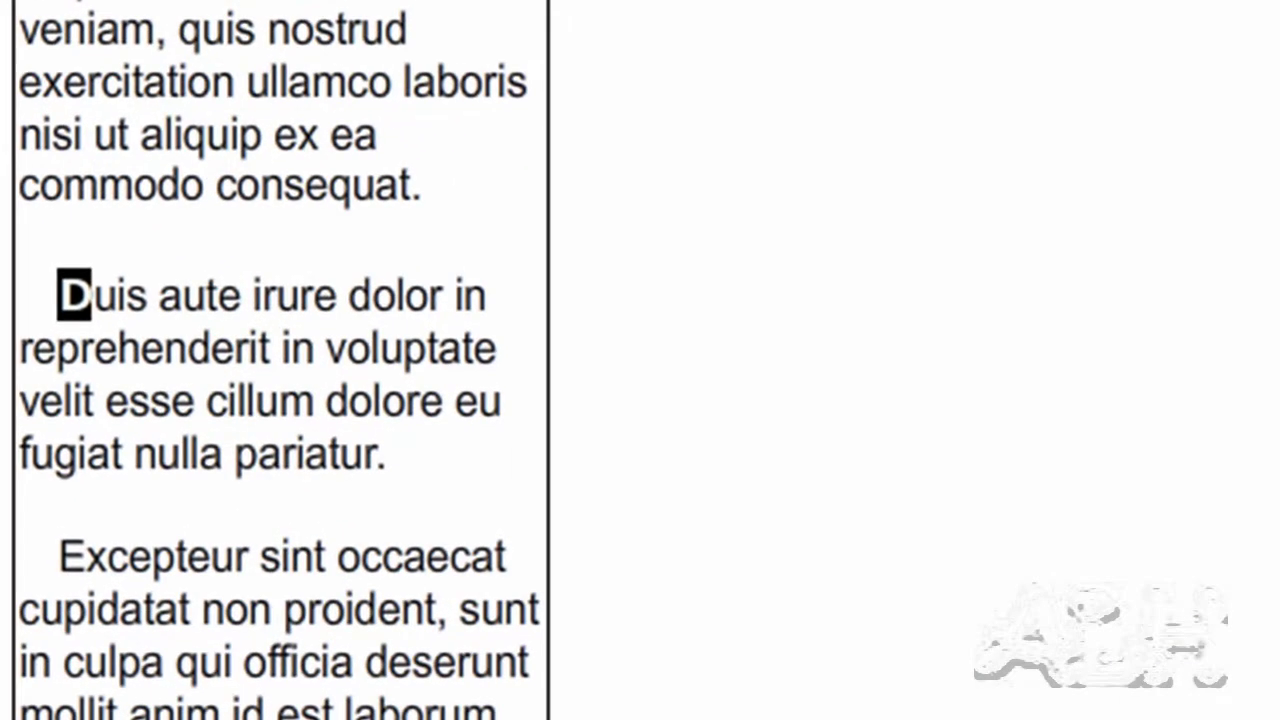
text(16)
key(Return)
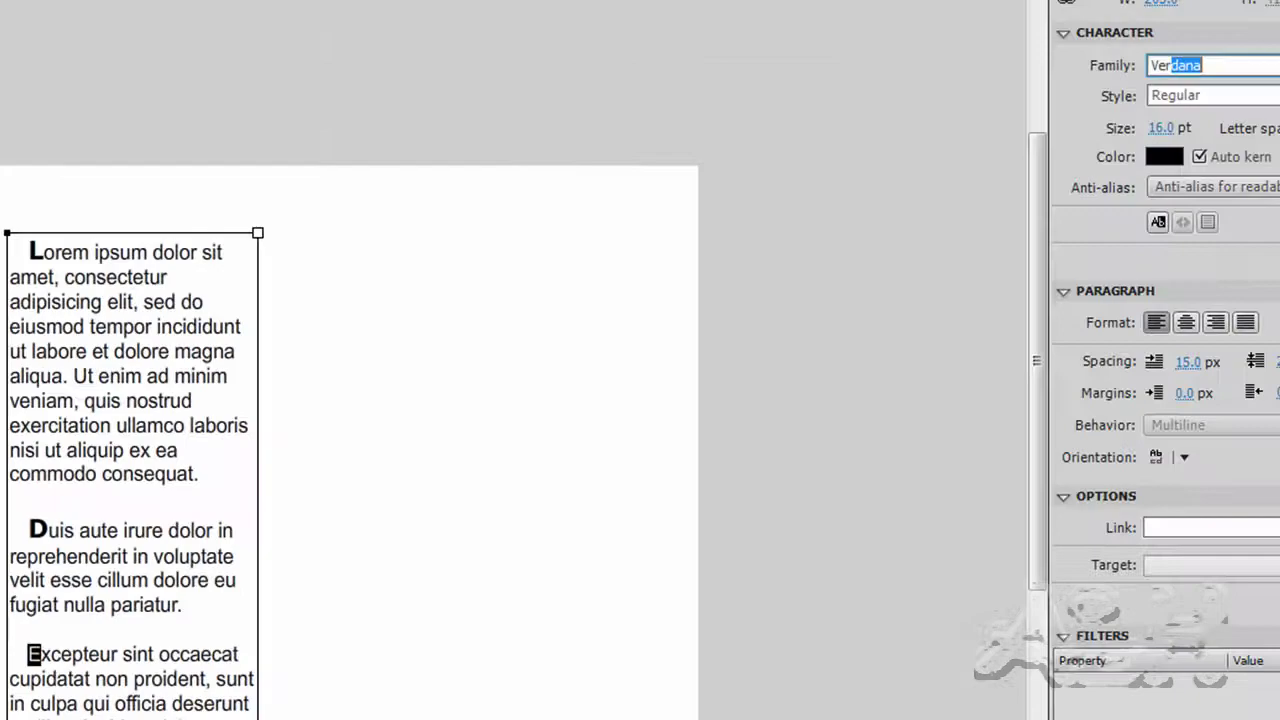
Format the third paragraph's initial E in Verdana Bold at a larger size
click(1095, 140)
key(Return)
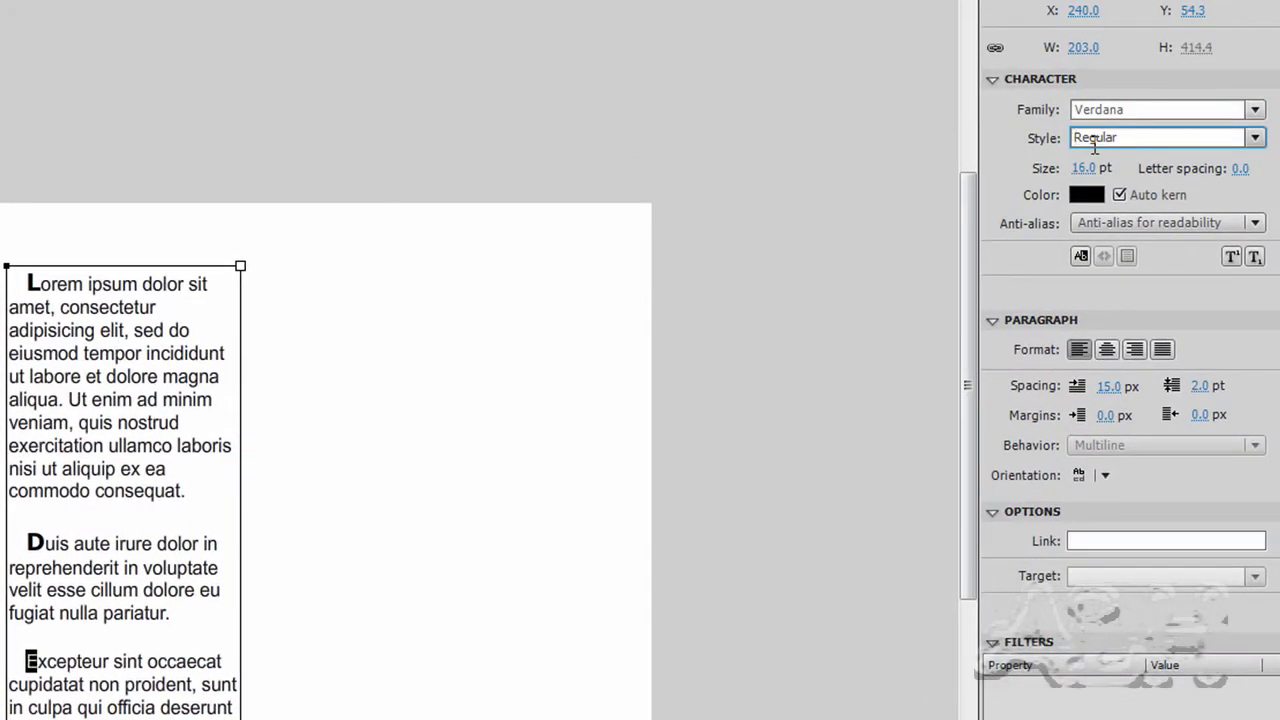
drag(1115, 140, 1025, 140)
text(Bold)
click(1080, 167)
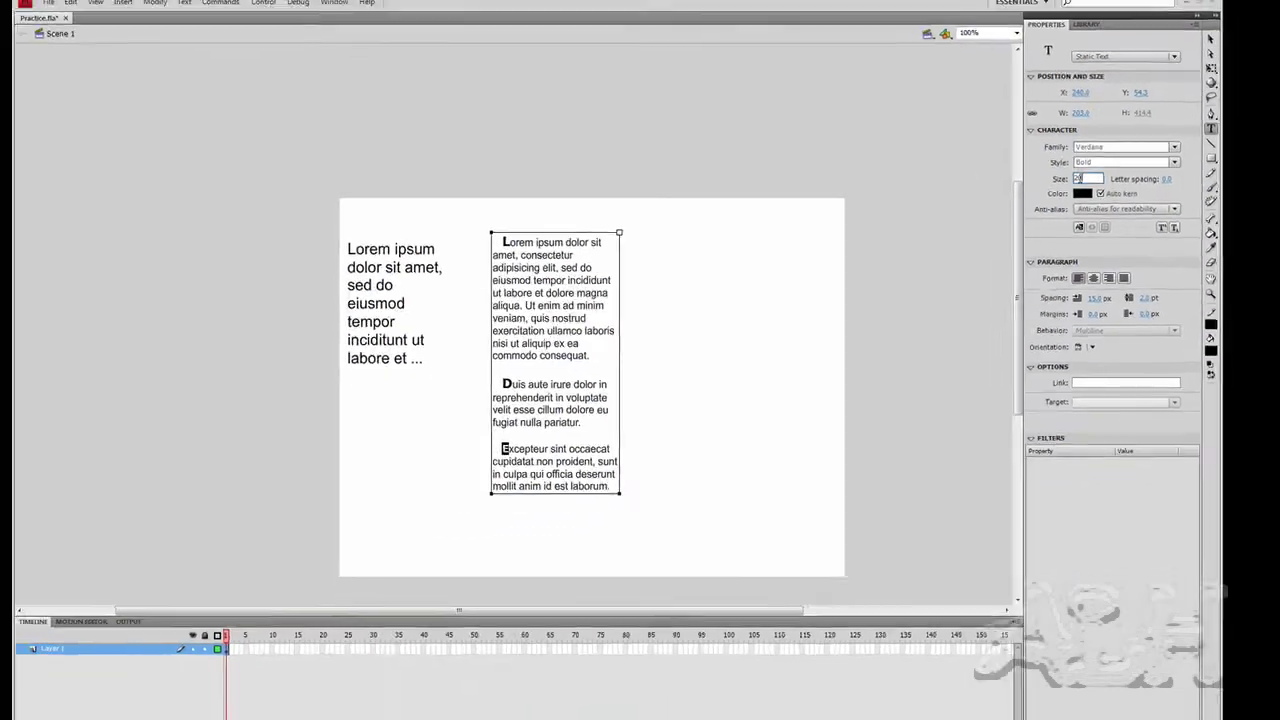
click(75, 279)
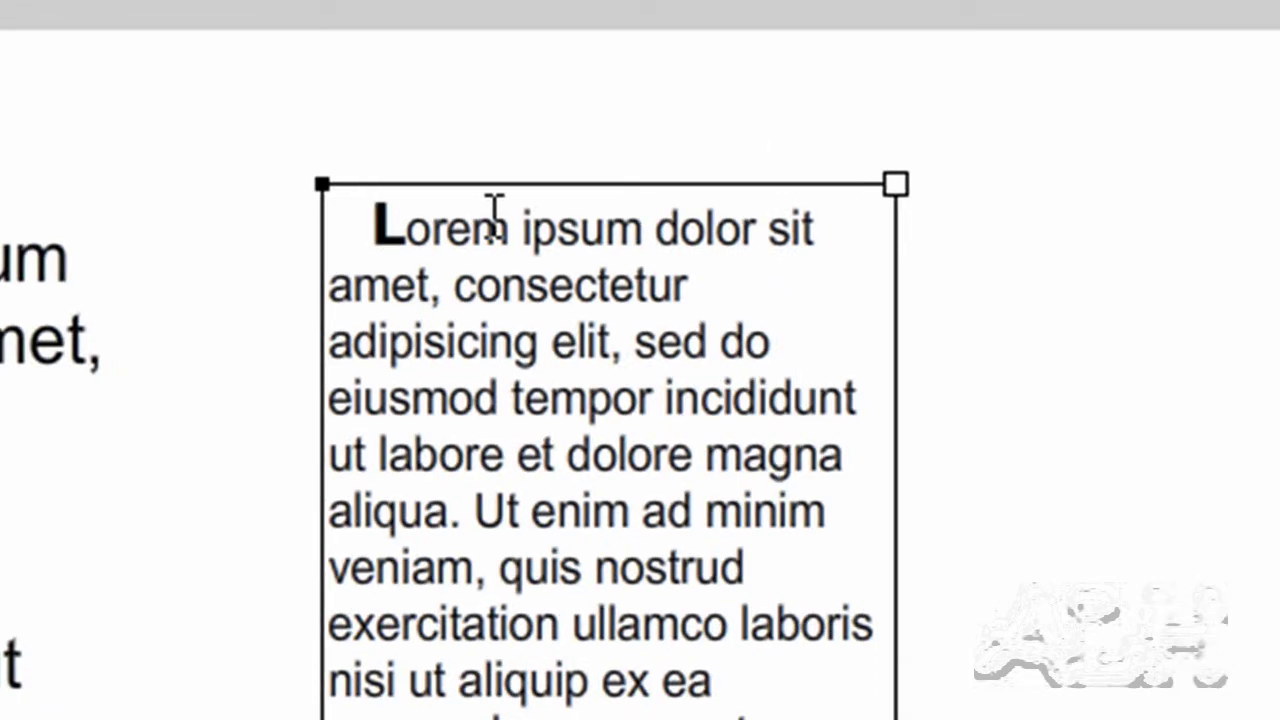
Insert an empty line before 'Lorem', testing it with 'ddd' and erasing the letters
key(Return)
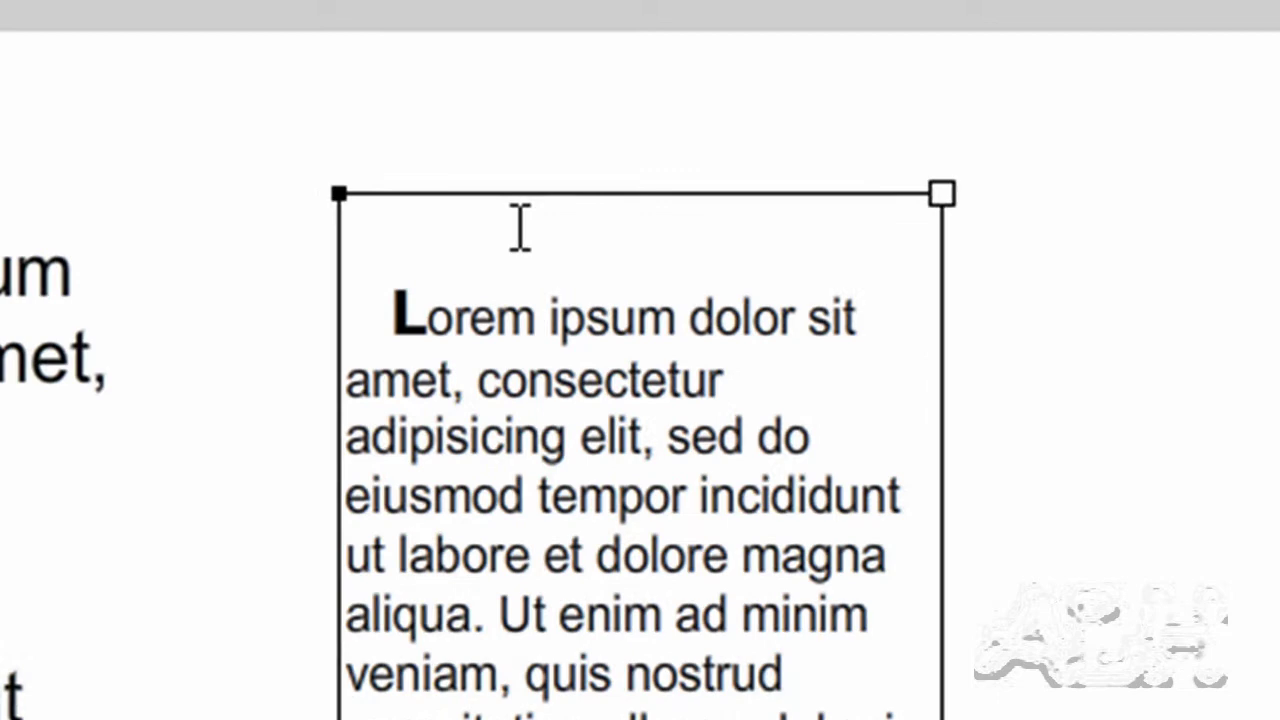
text(ddd)
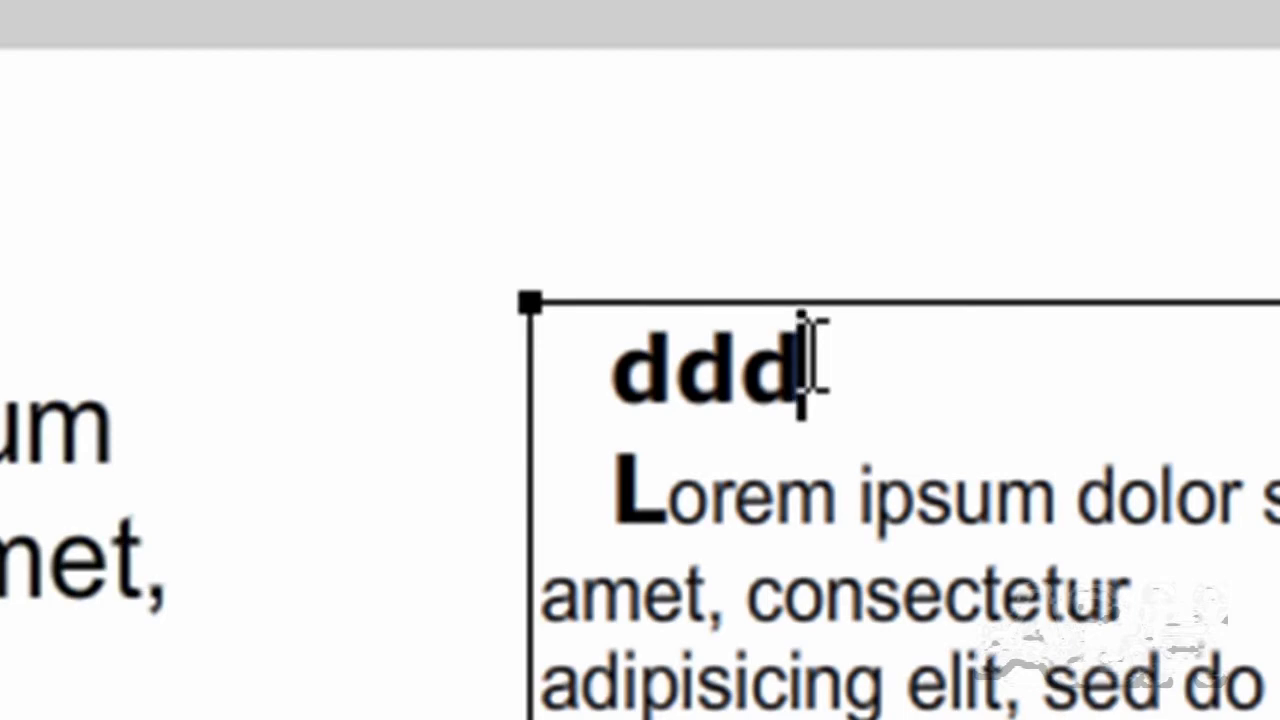
key(BackSpace)
key(BackSpace)
key(BackSpace)
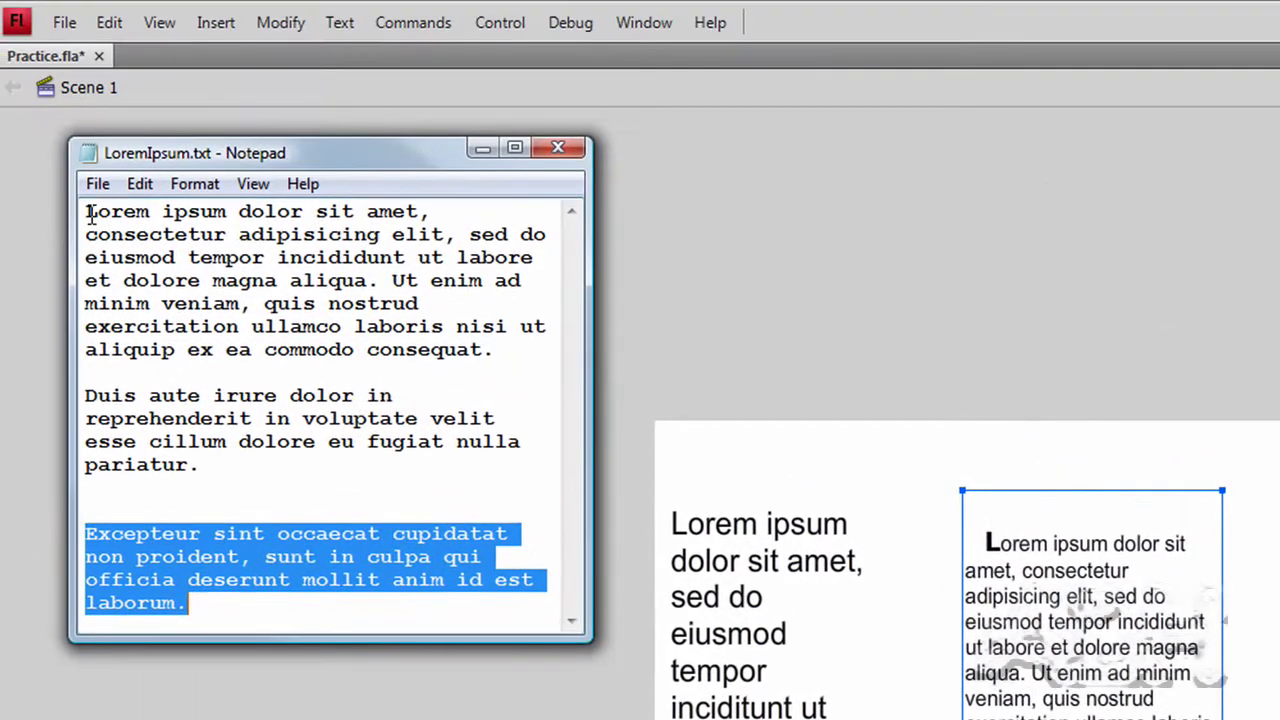
Copy the words 'Lorem ipsum' from the start of the Notepad text
drag(86, 214, 221, 211)
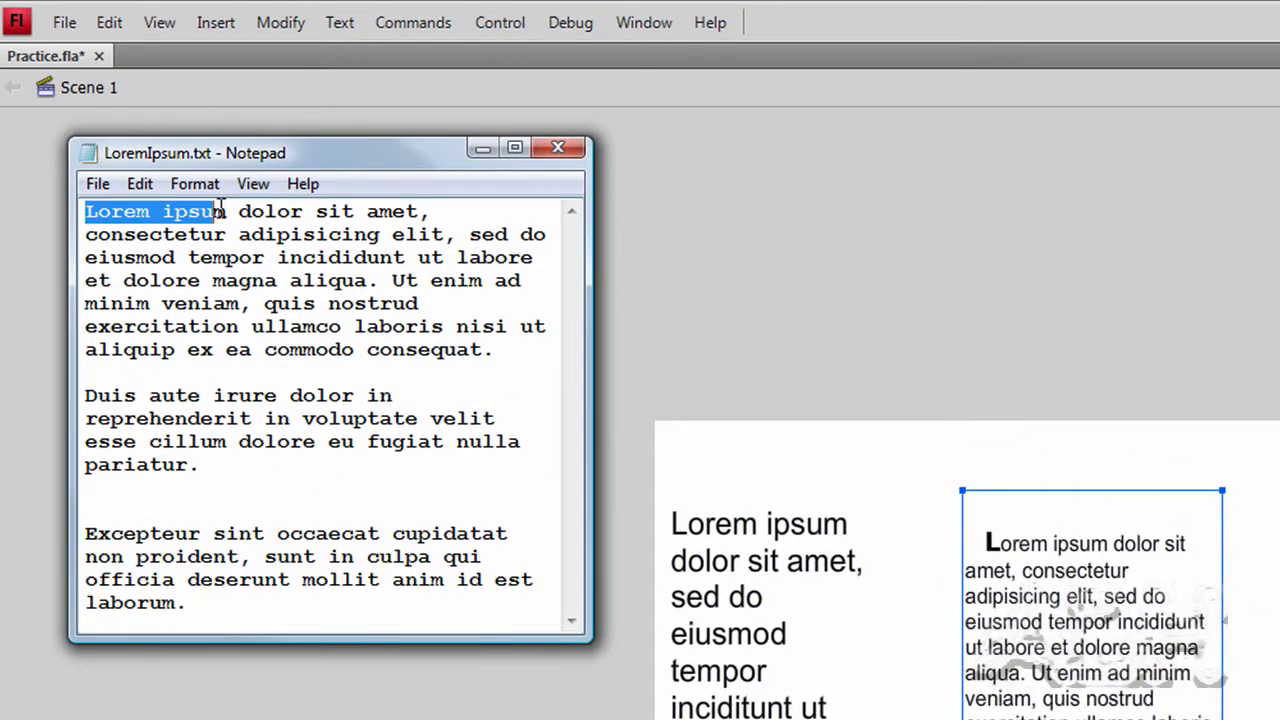
right_click(194, 213)
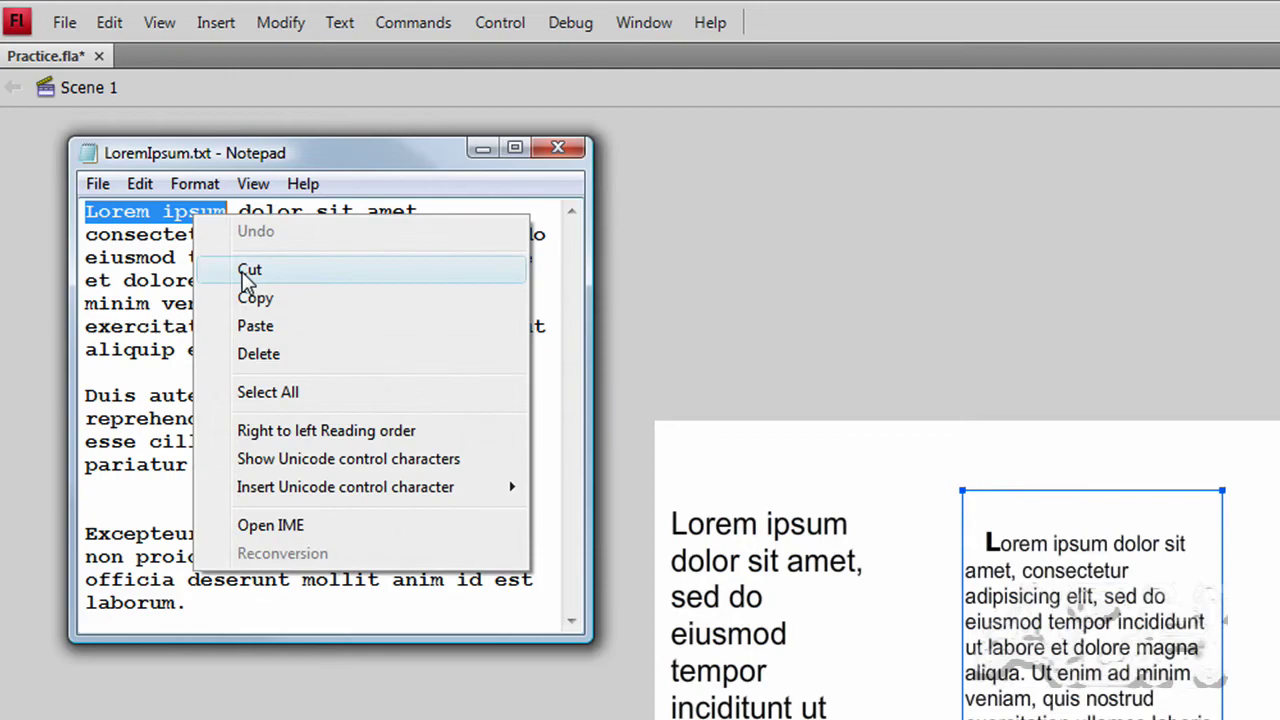
click(262, 297)
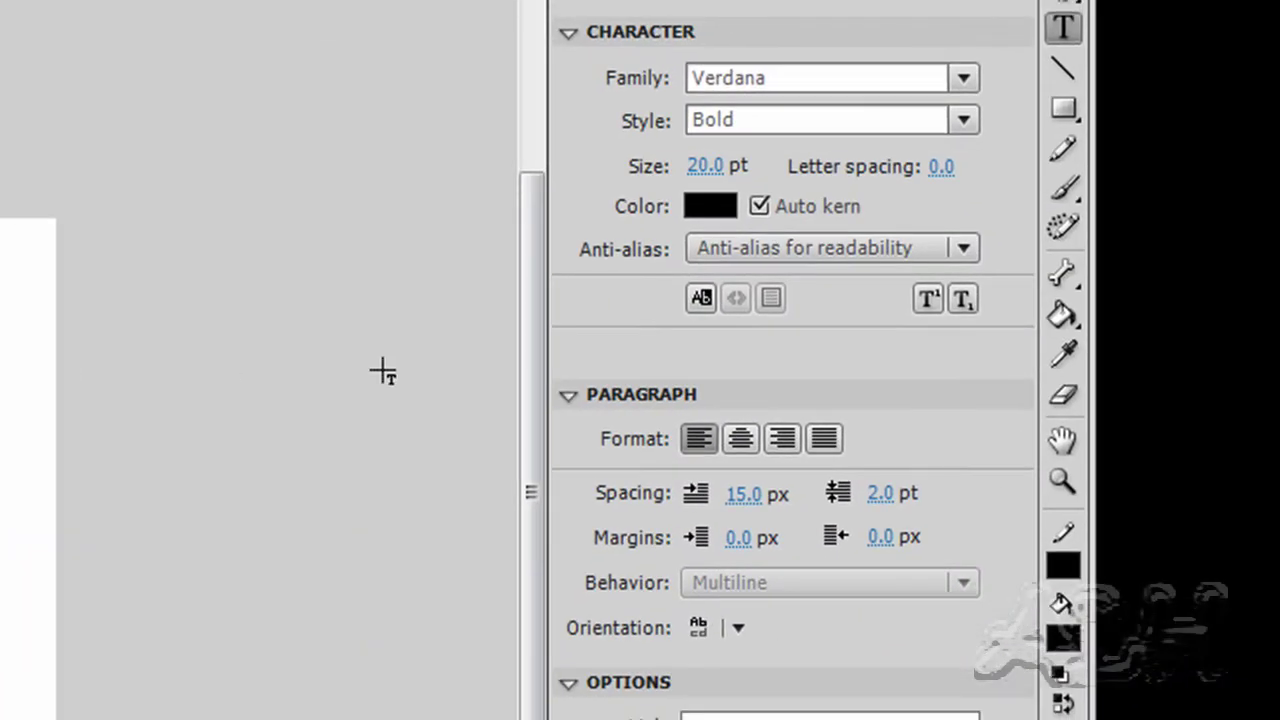
Centre the Lorem Ipsum title and widen the text block to 254 px so it fits one line
click(742, 495)
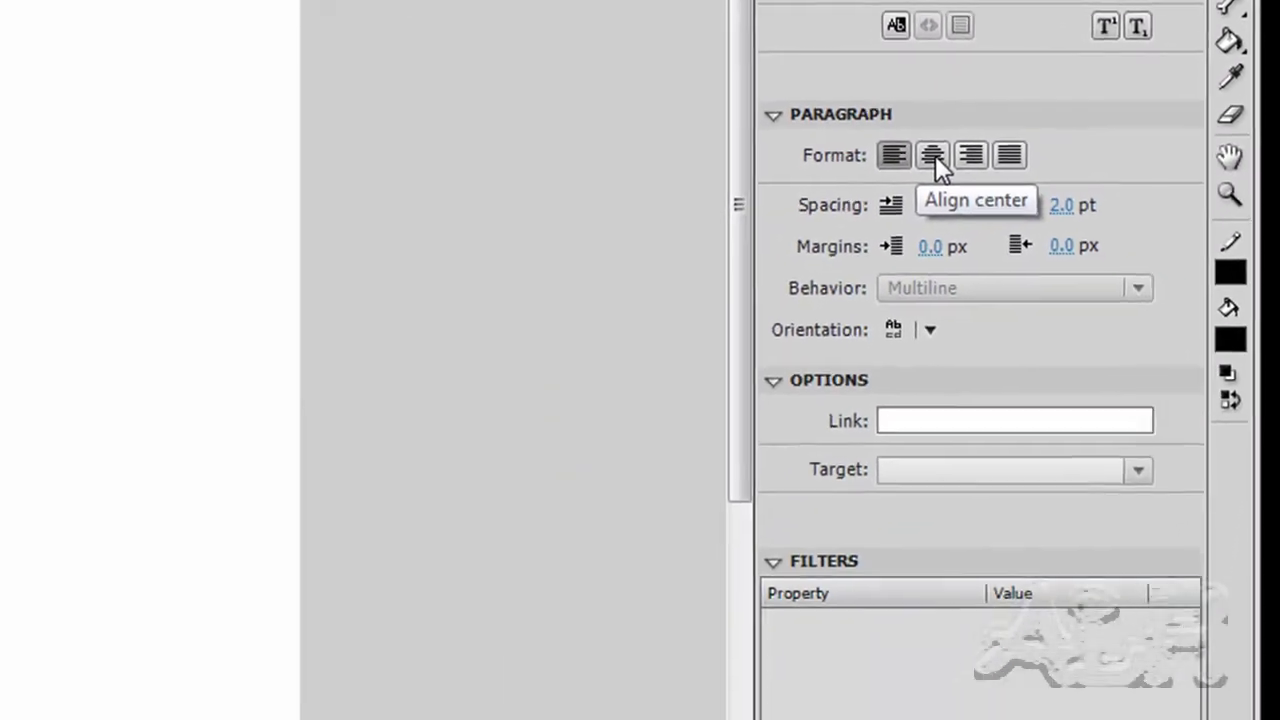
click(932, 155)
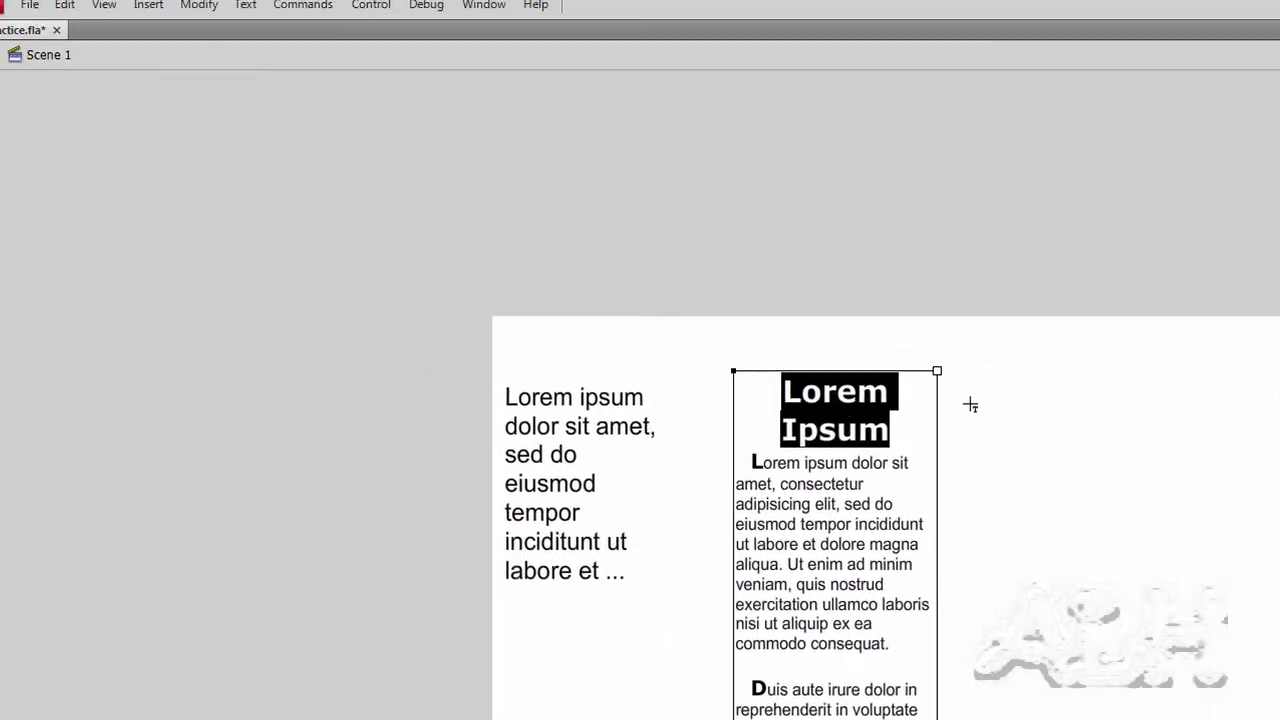
click(882, 438)
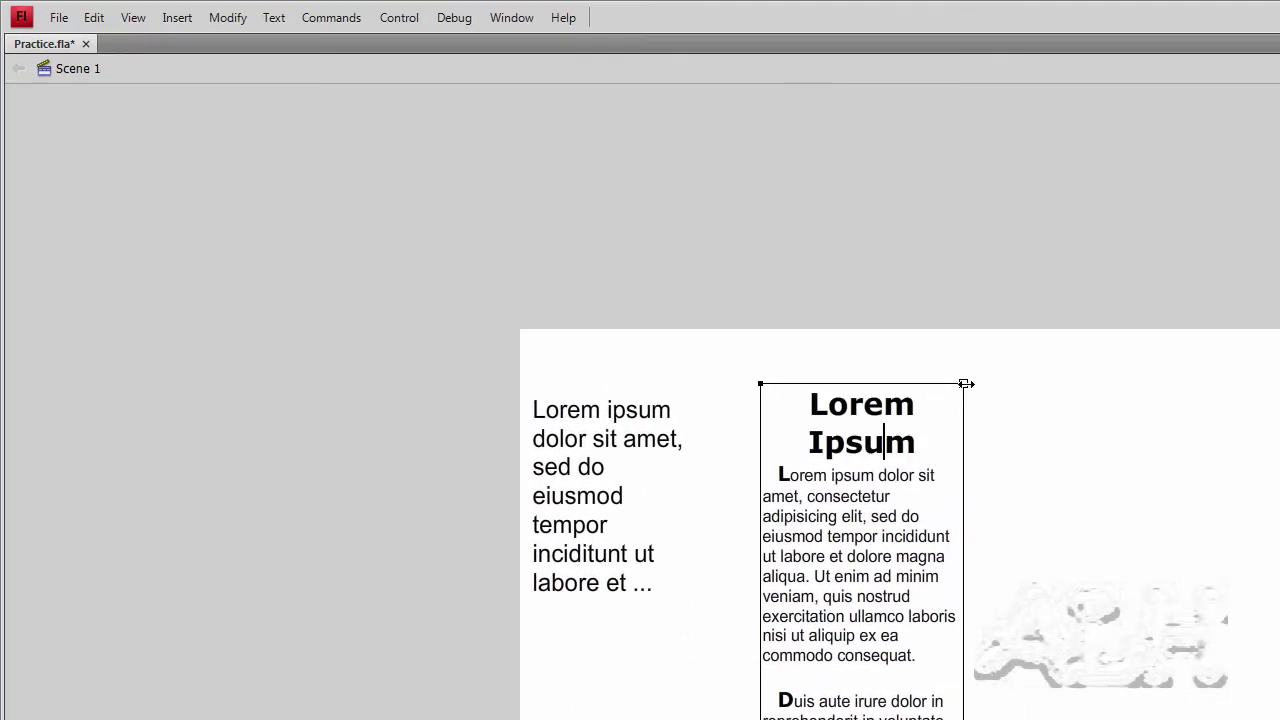
drag(983, 384, 1014, 384)
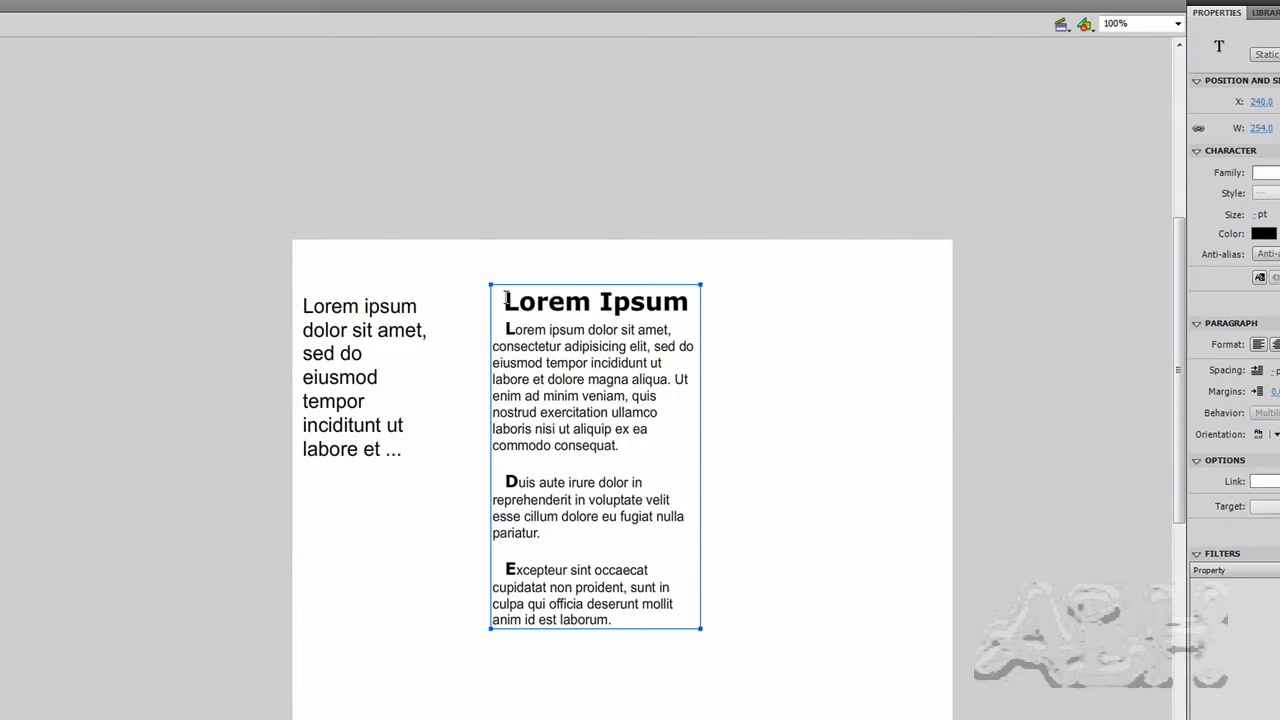
Paste a separate copy of the bold Lorem Ipsum title onto an empty area of the stage
drag(623, 302, 688, 302)
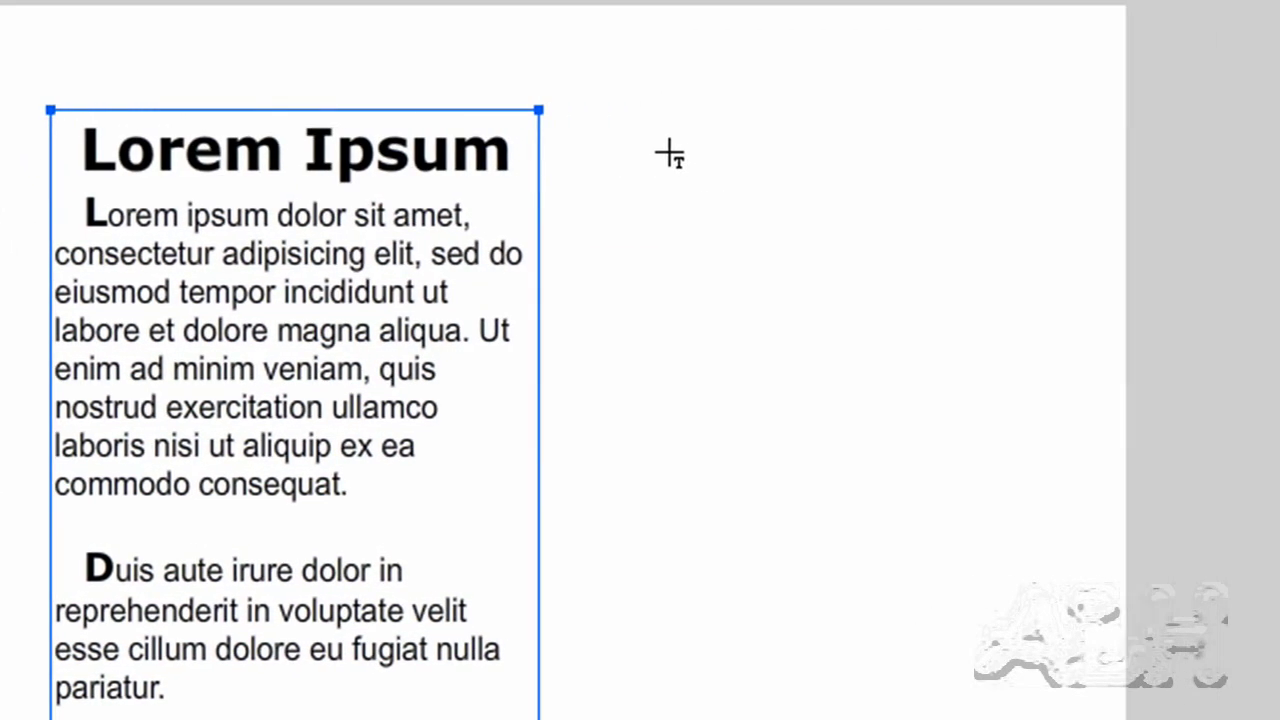
click(552, 114)
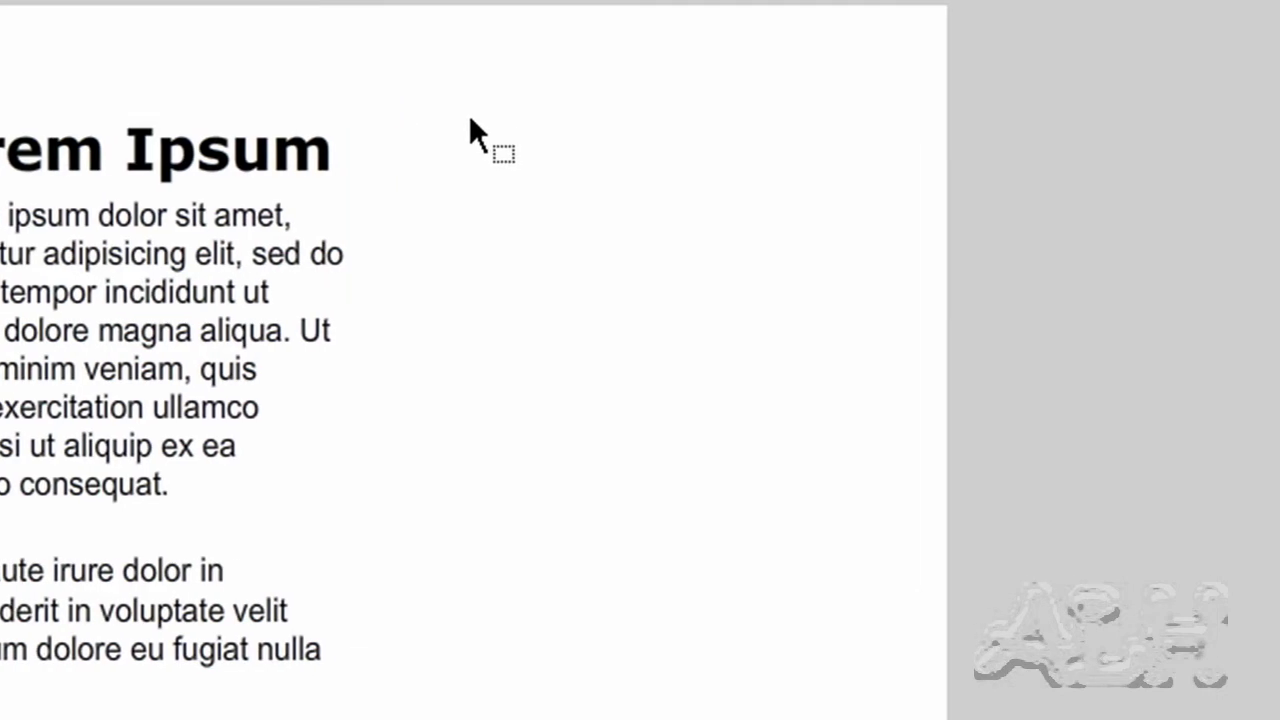
right_click(470, 118)
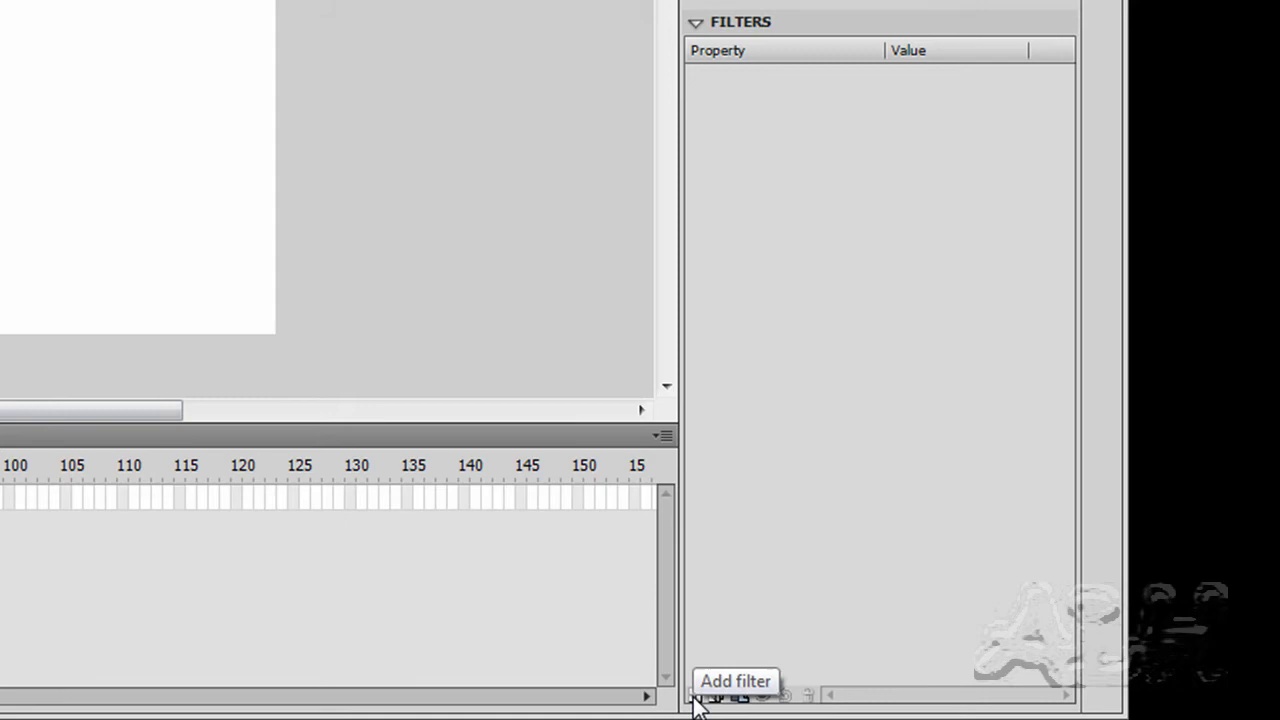
Apply a Drop Shadow filter to the copied Lorem Ipsum title
click(695, 697)
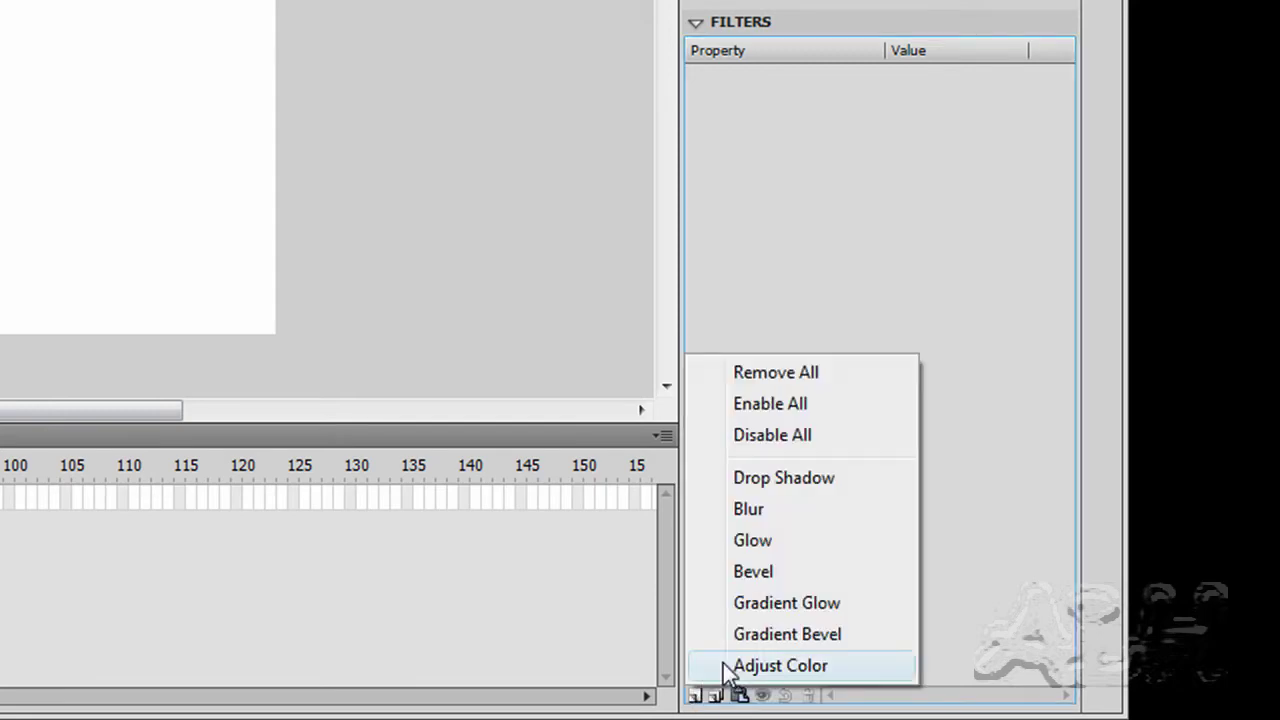
click(805, 480)
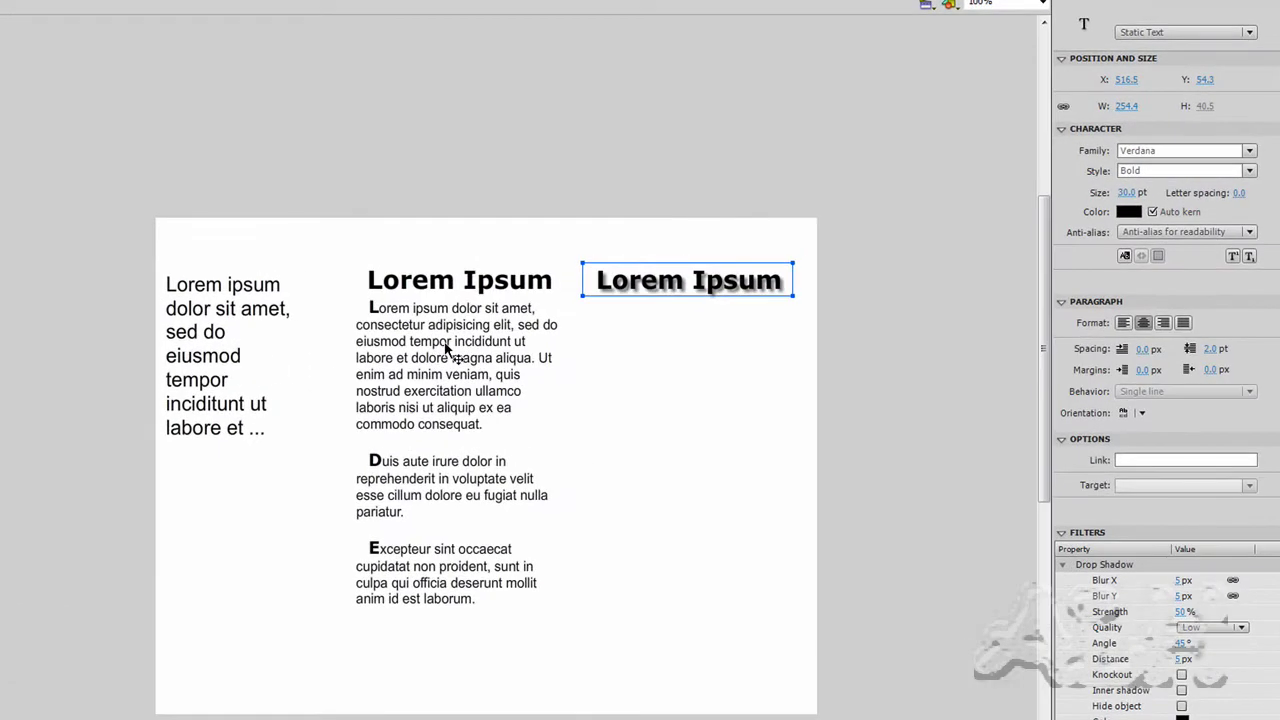
Copy the middle paragraph block and paste a duplicate onto the stage
click(589, 291)
right_click(457, 349)
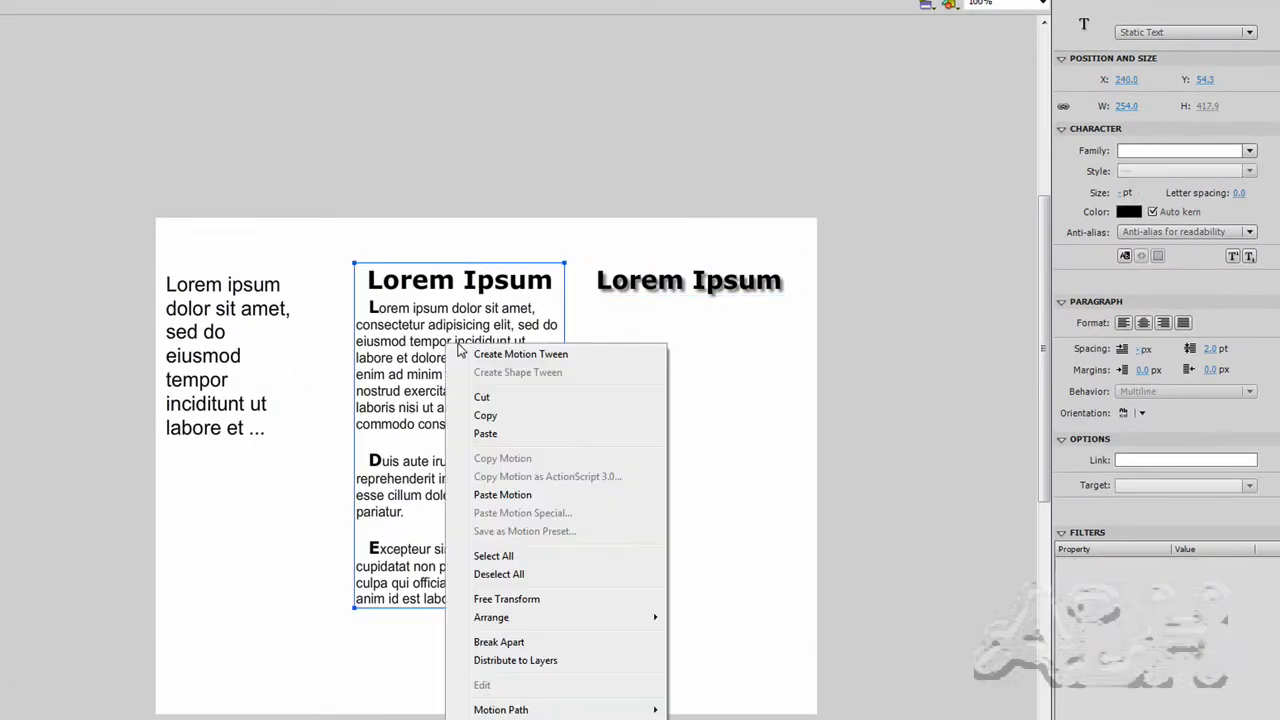
click(494, 418)
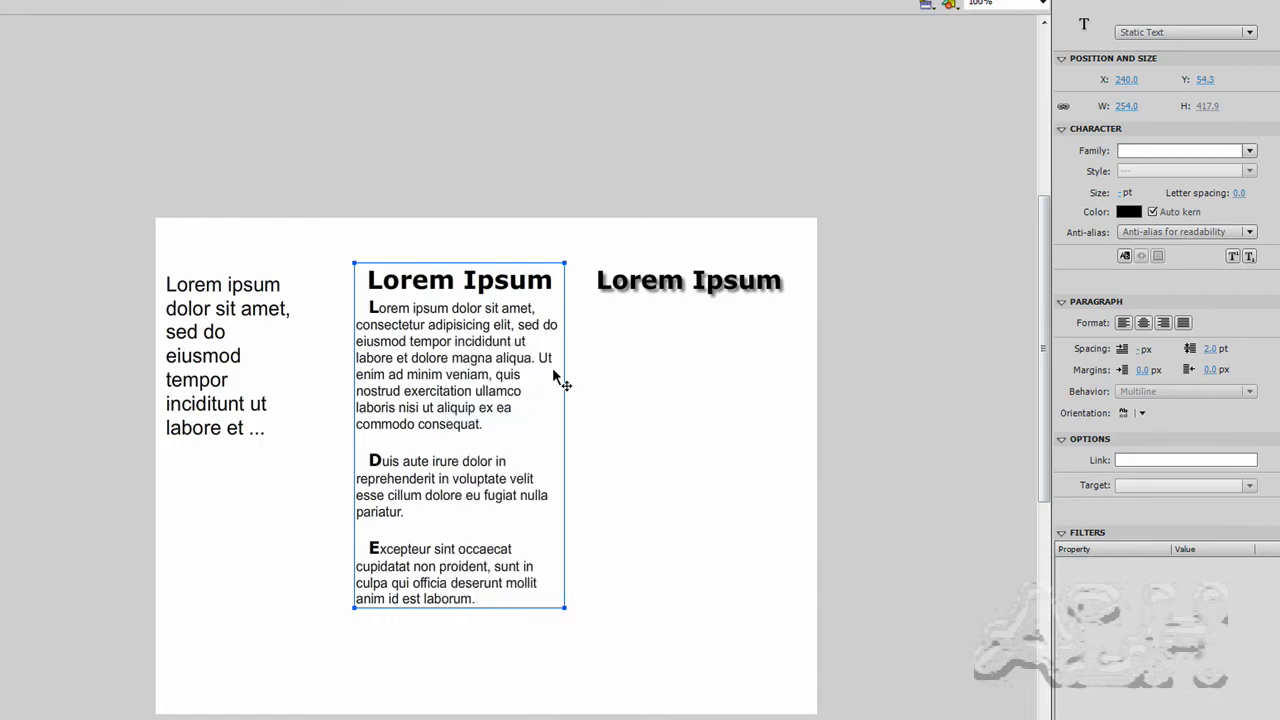
click(601, 350)
right_click(601, 350)
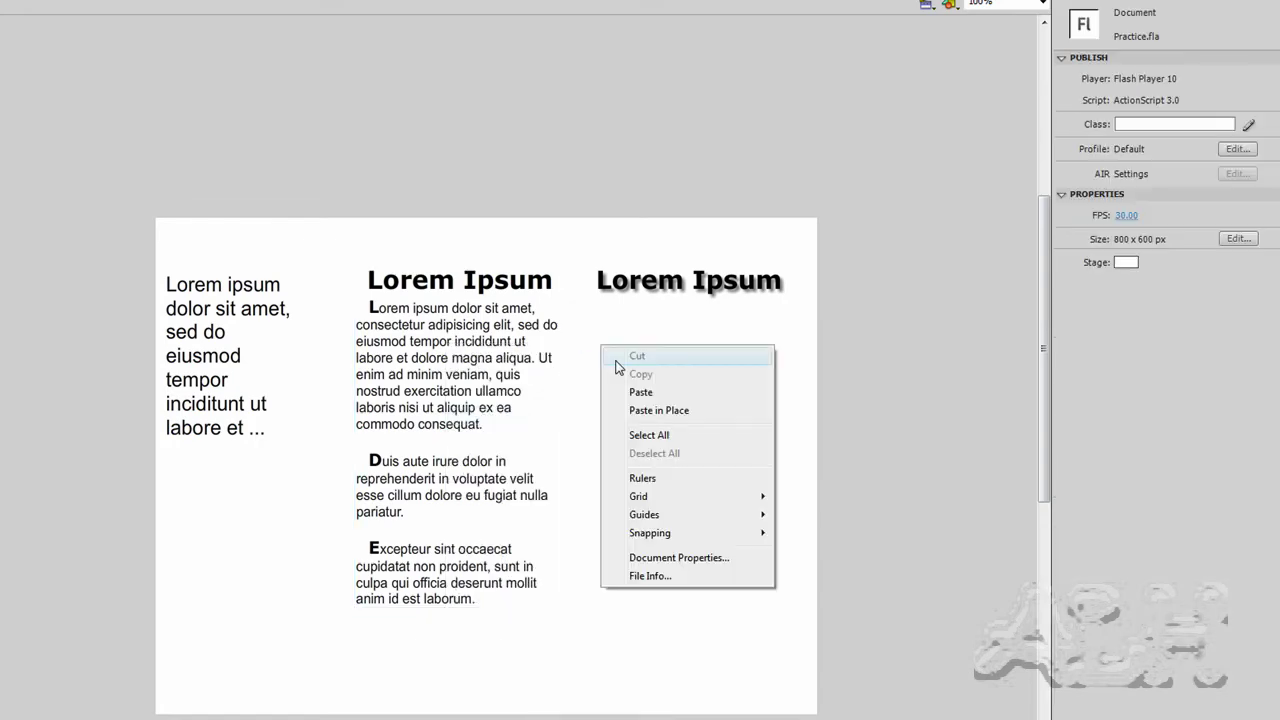
click(642, 394)
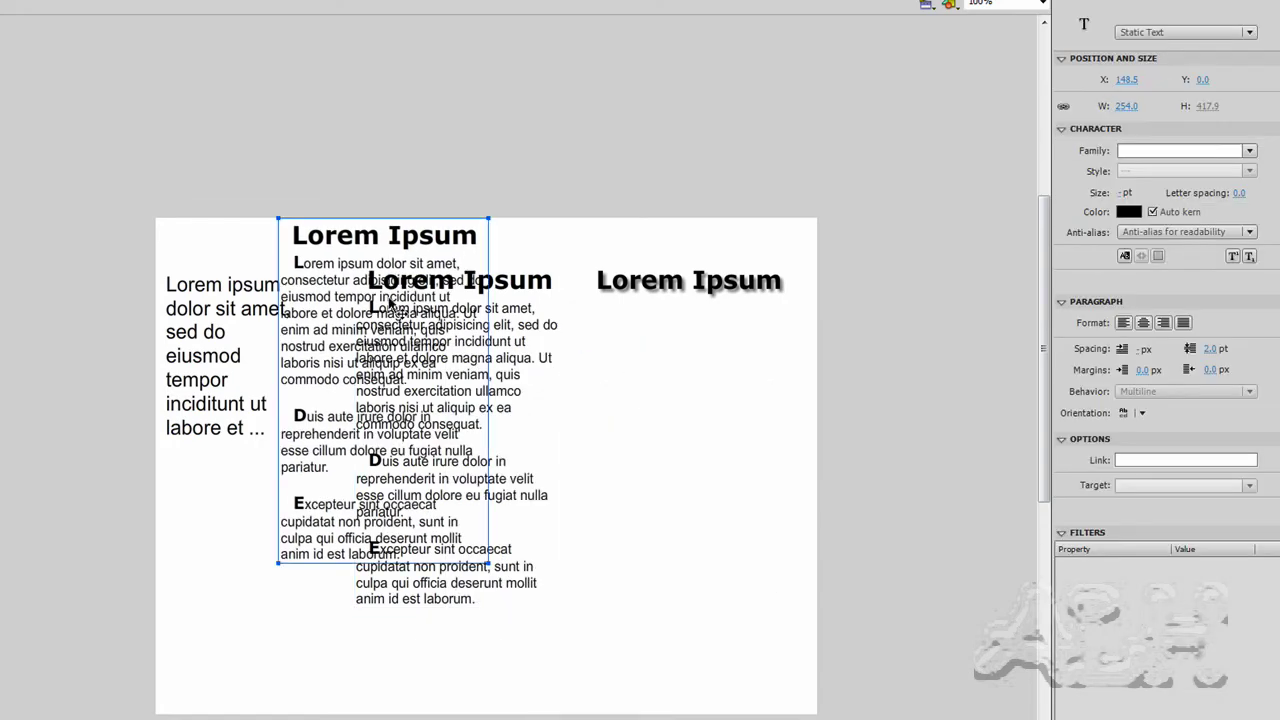
Move the duplicate beneath the shadowed title and strip its own Lorem Ipsum heading
drag(392, 303, 700, 364)
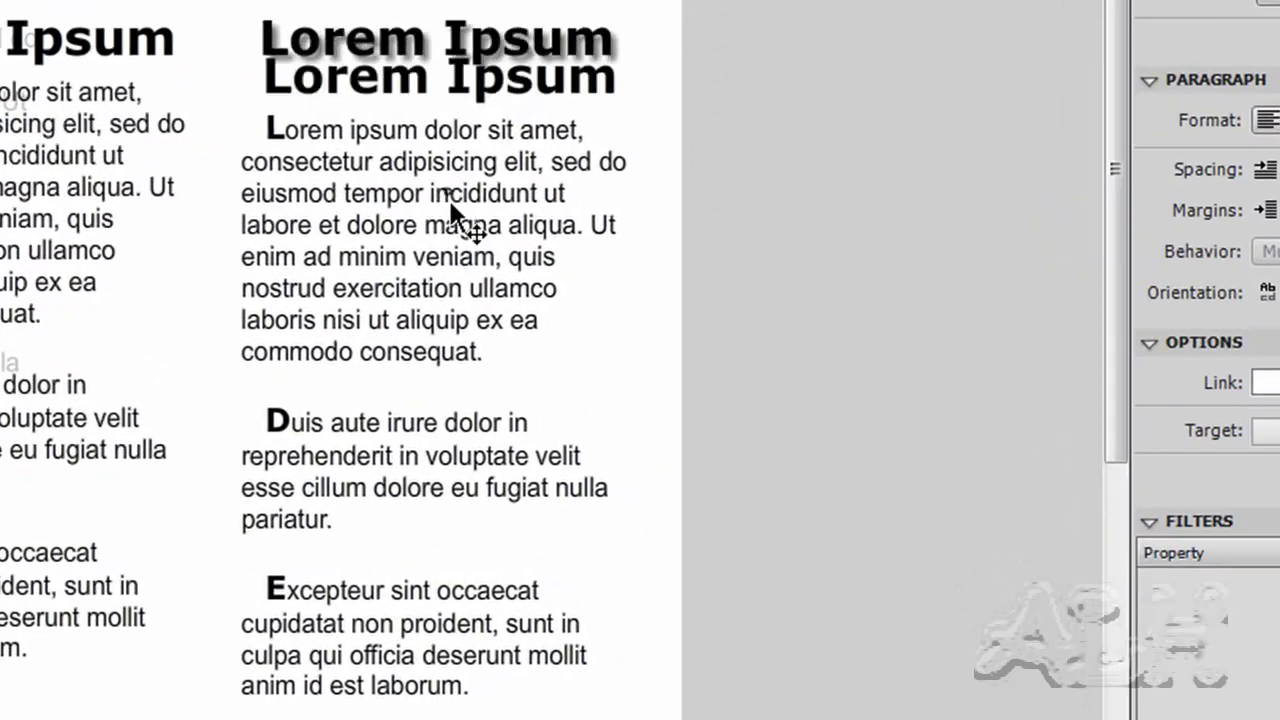
drag(449, 199, 455, 240)
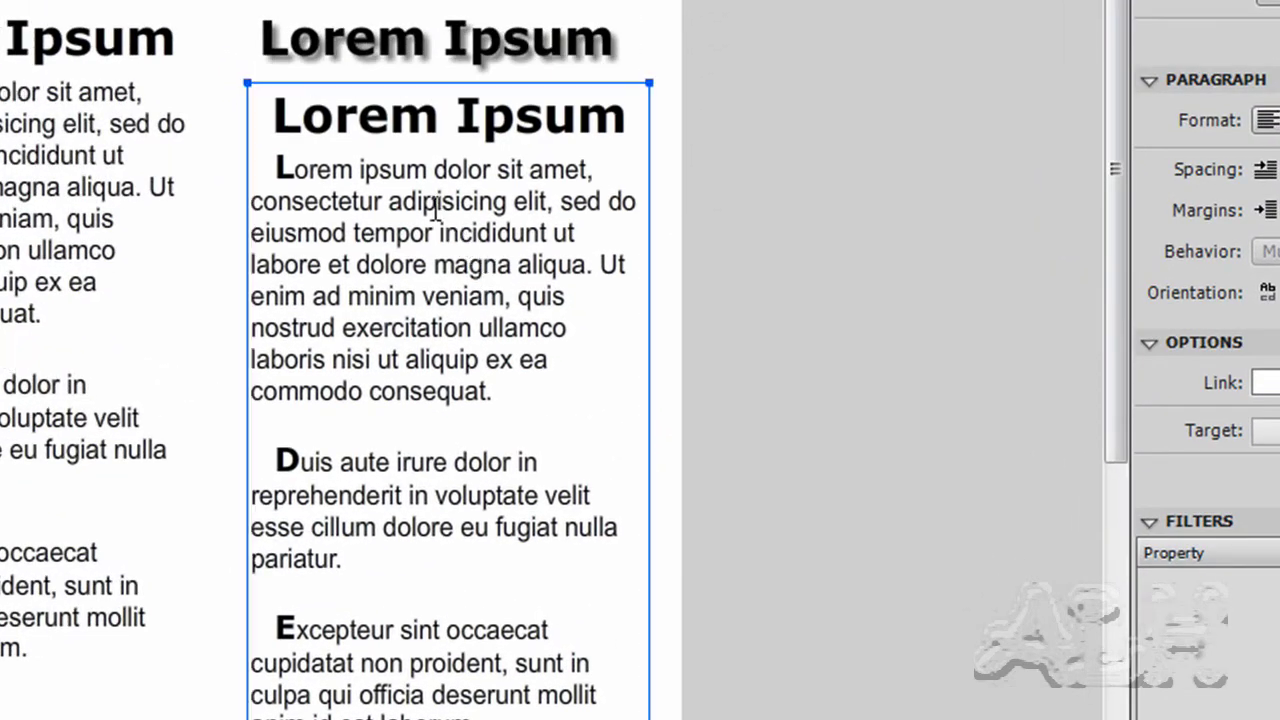
double_click(455, 240)
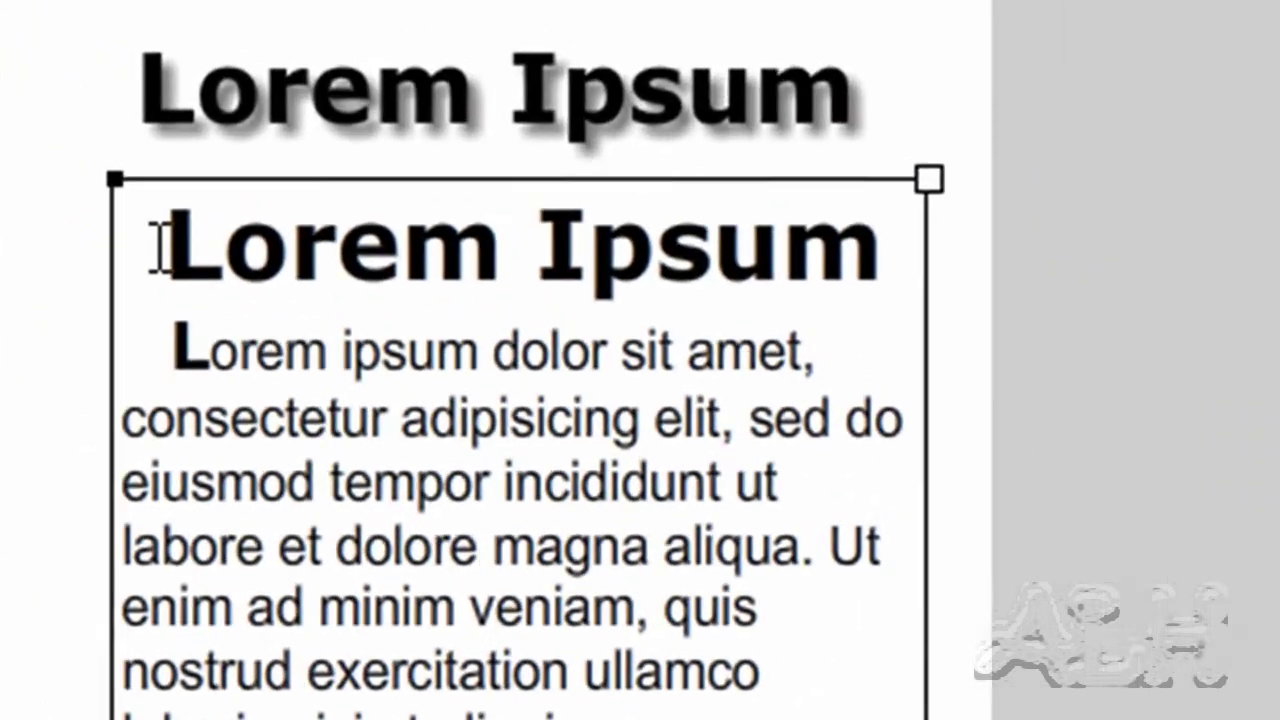
drag(258, 140, 708, 111)
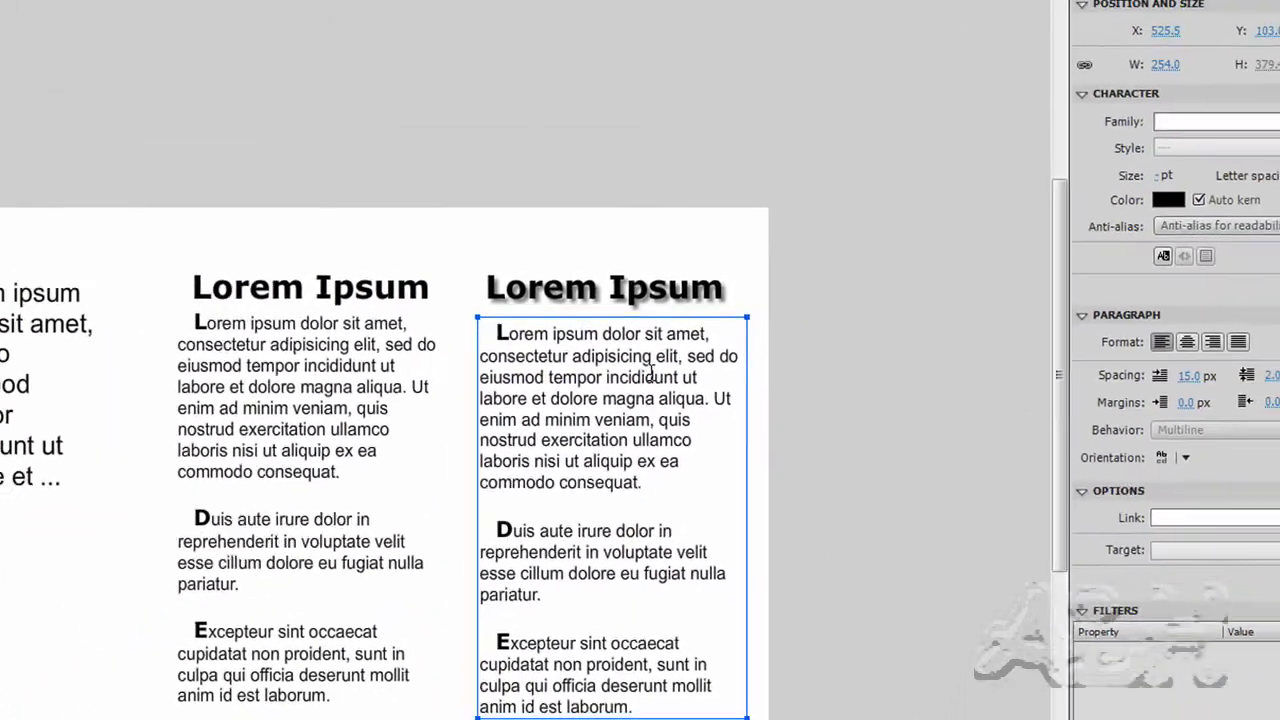
drag(645, 397, 664, 392)
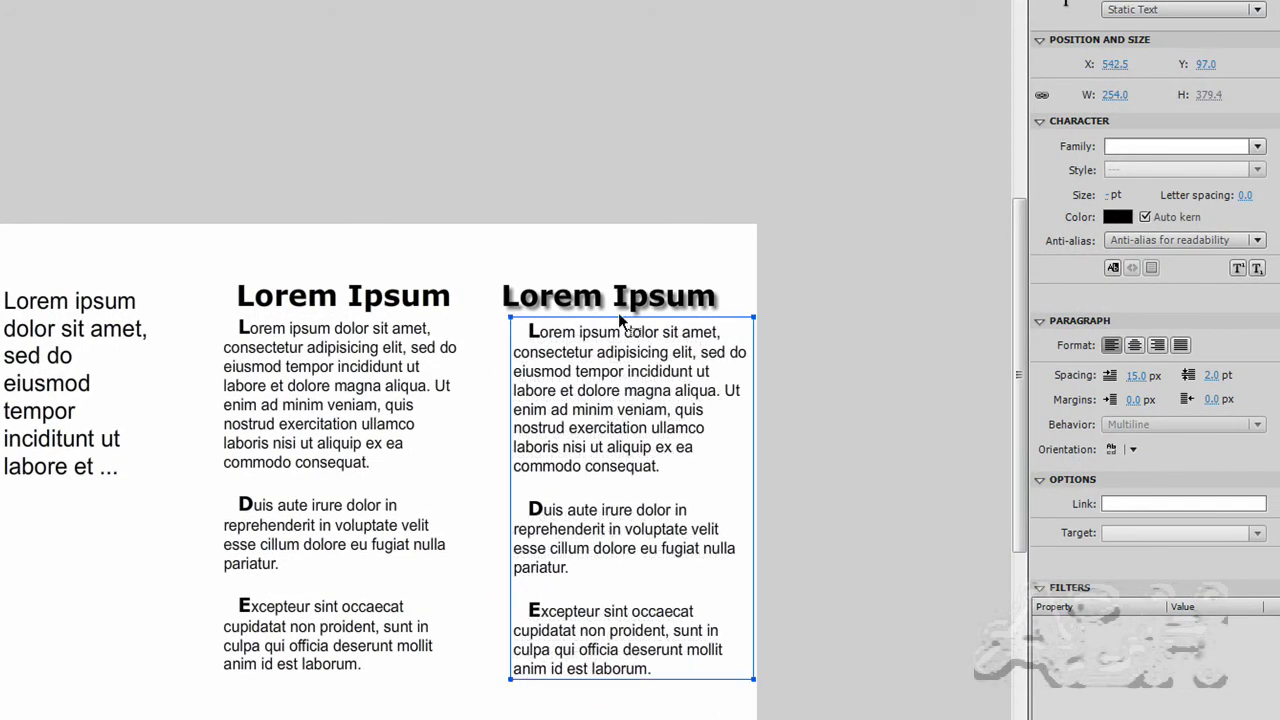
Select the shadowed title with the copied paragraphs and centre them horizontally via the Align panel
click(613, 300)
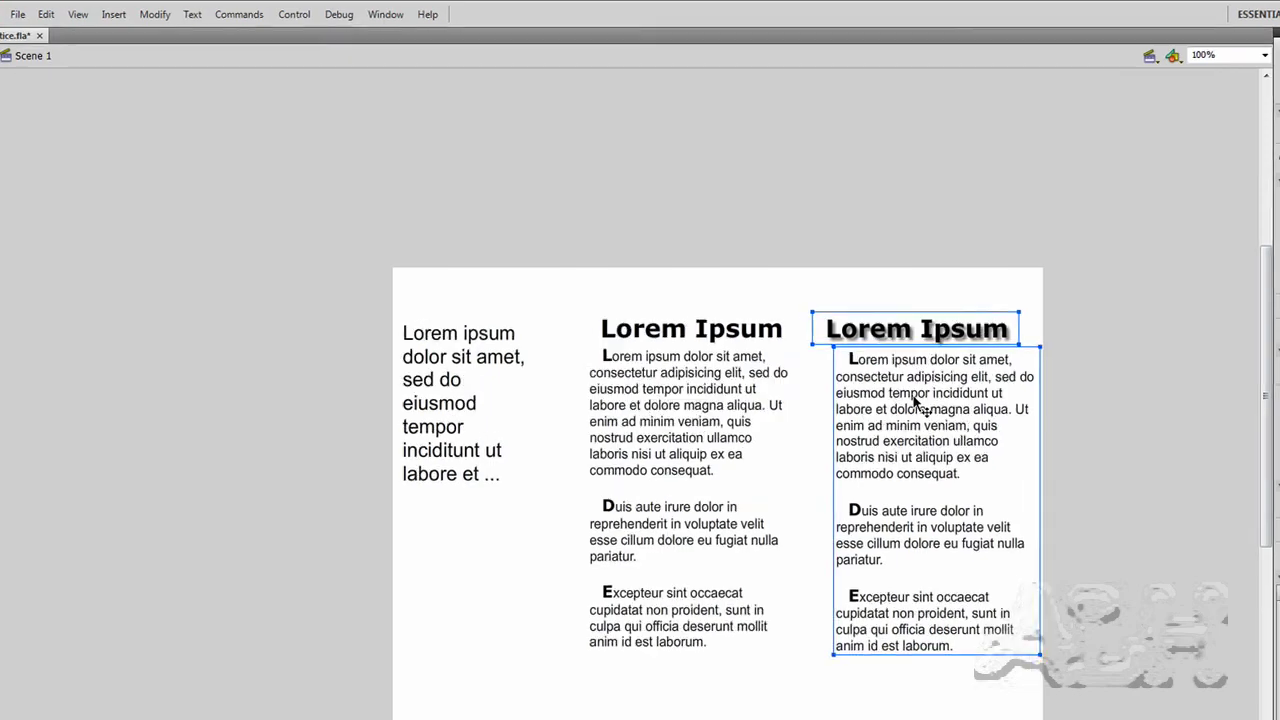
click(383, 14)
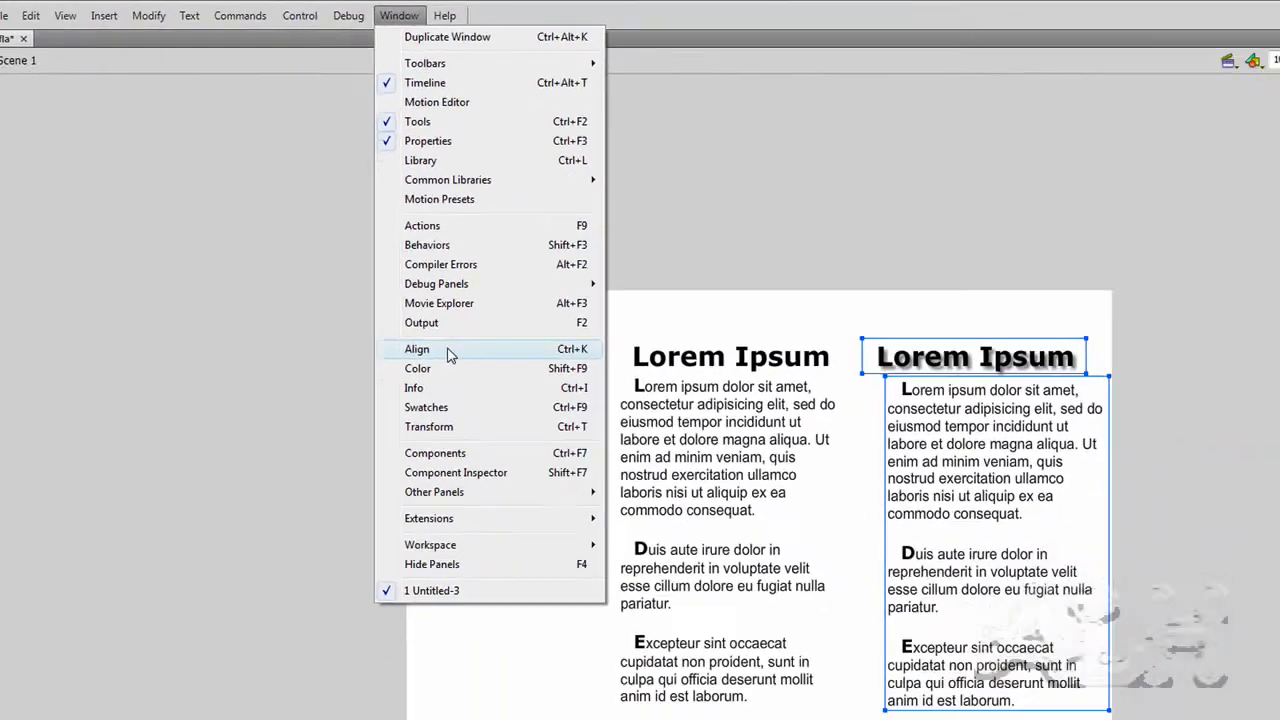
click(449, 460)
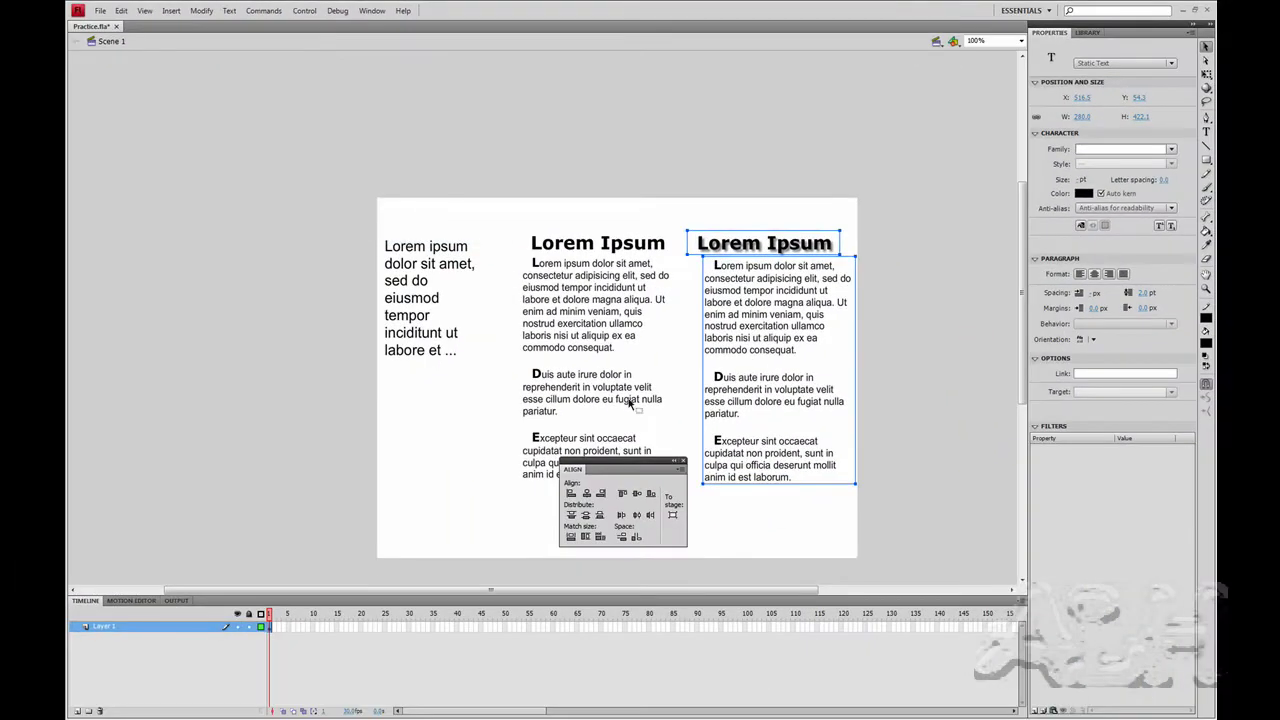
drag(643, 467, 638, 265)
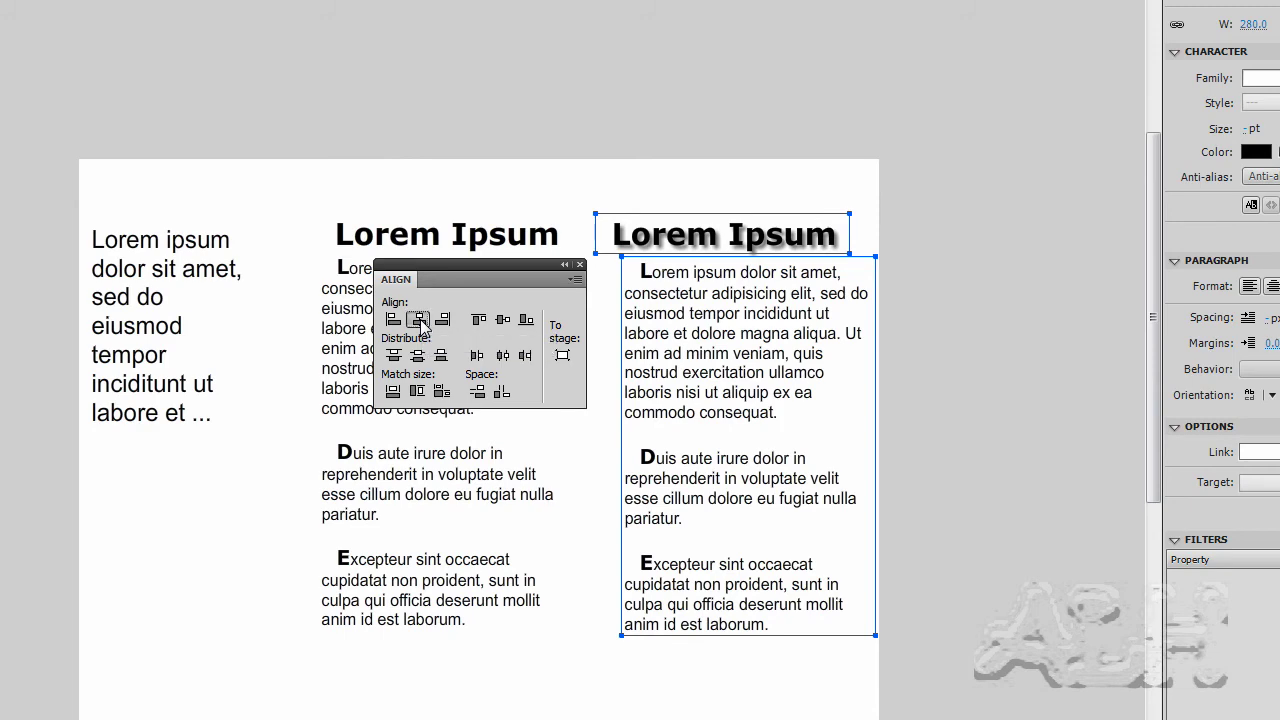
click(420, 322)
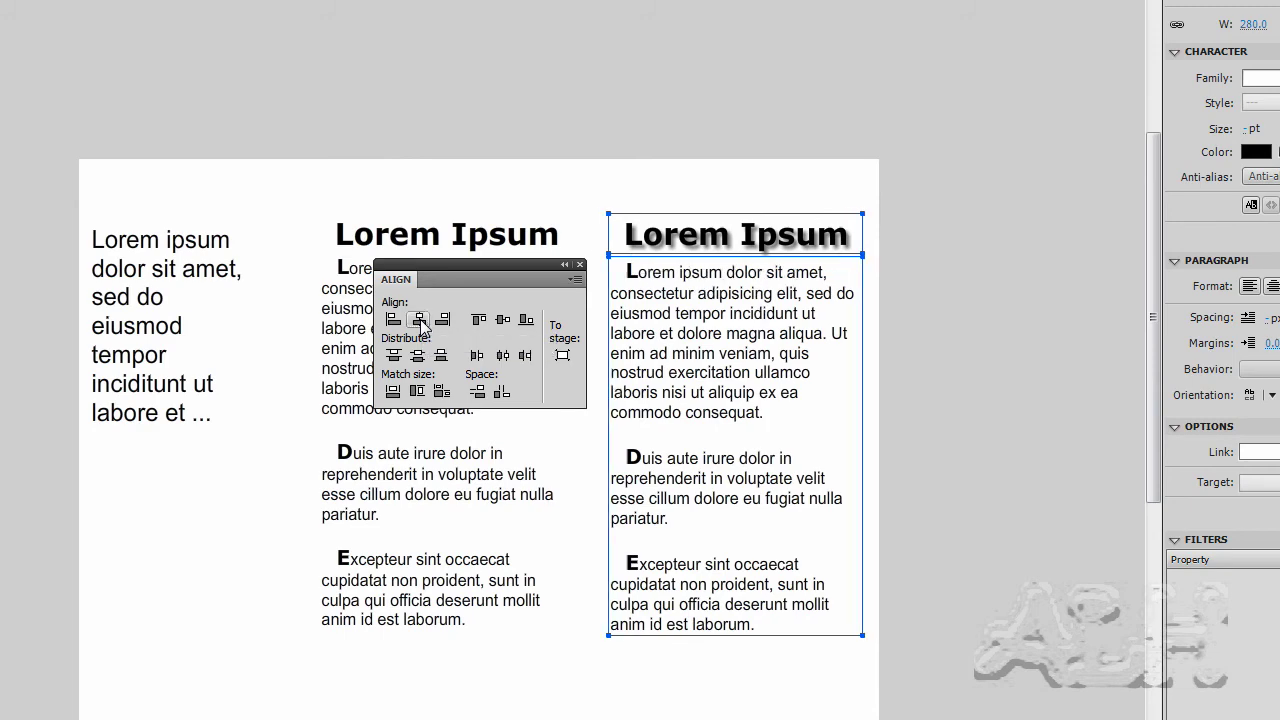
click(579, 265)
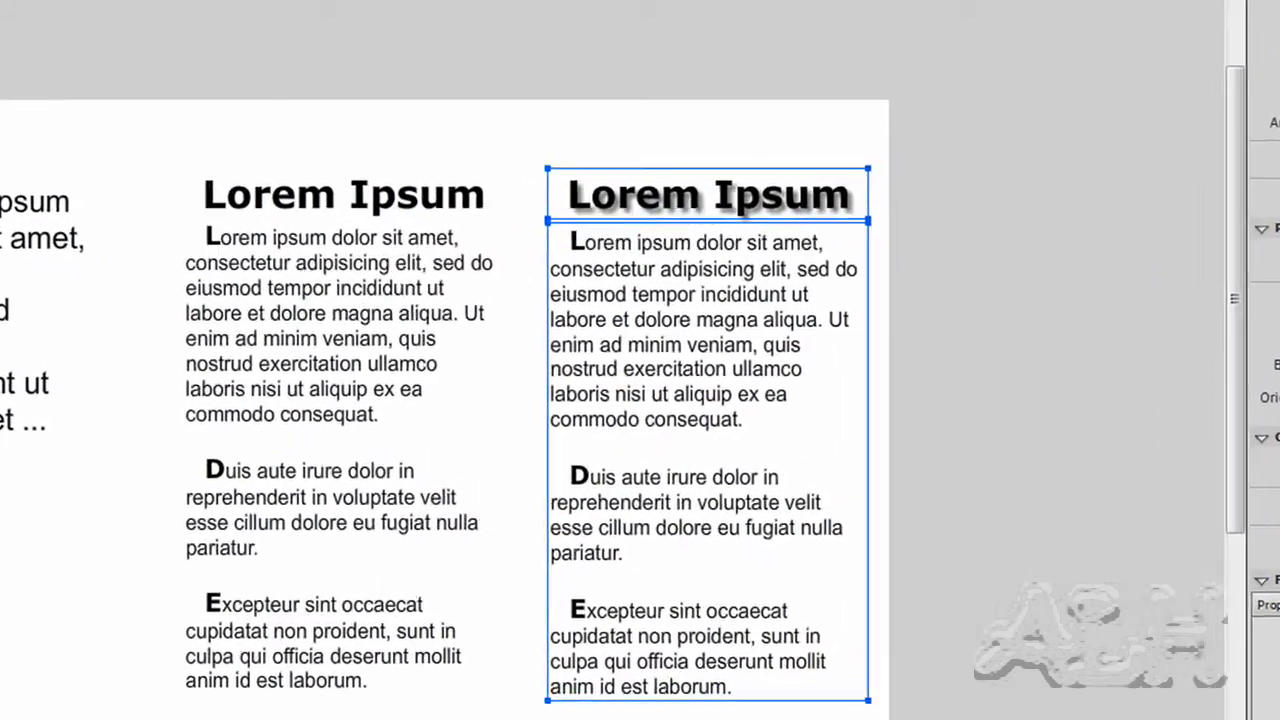
Nudge the copied paragraphs up a few pixels, closer under the shadowed title
click(947, 507)
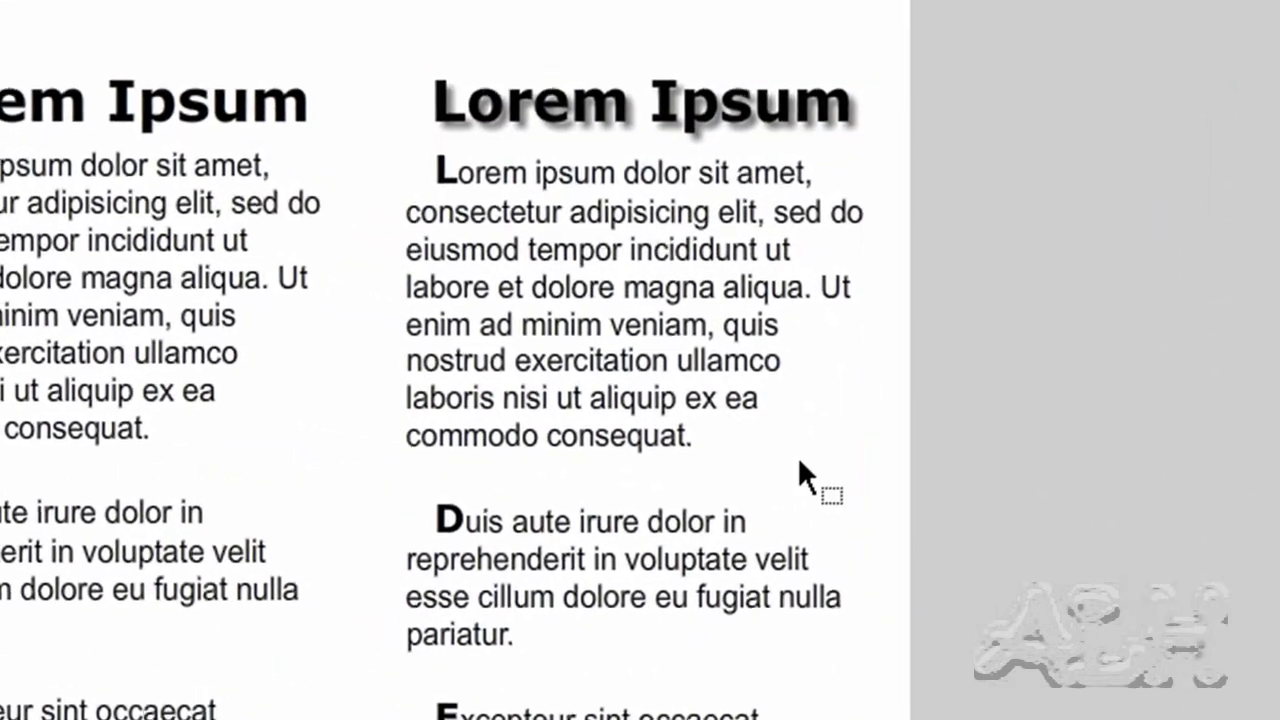
click(642, 320)
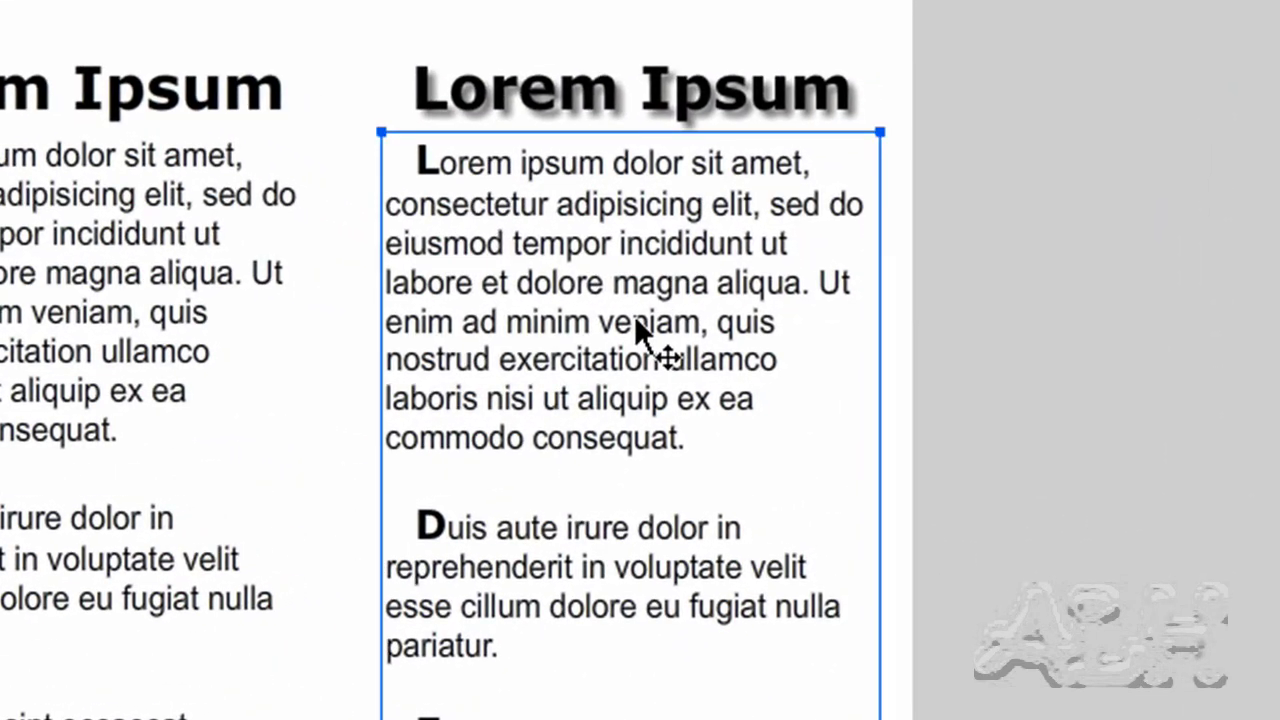
drag(636, 321, 636, 317)
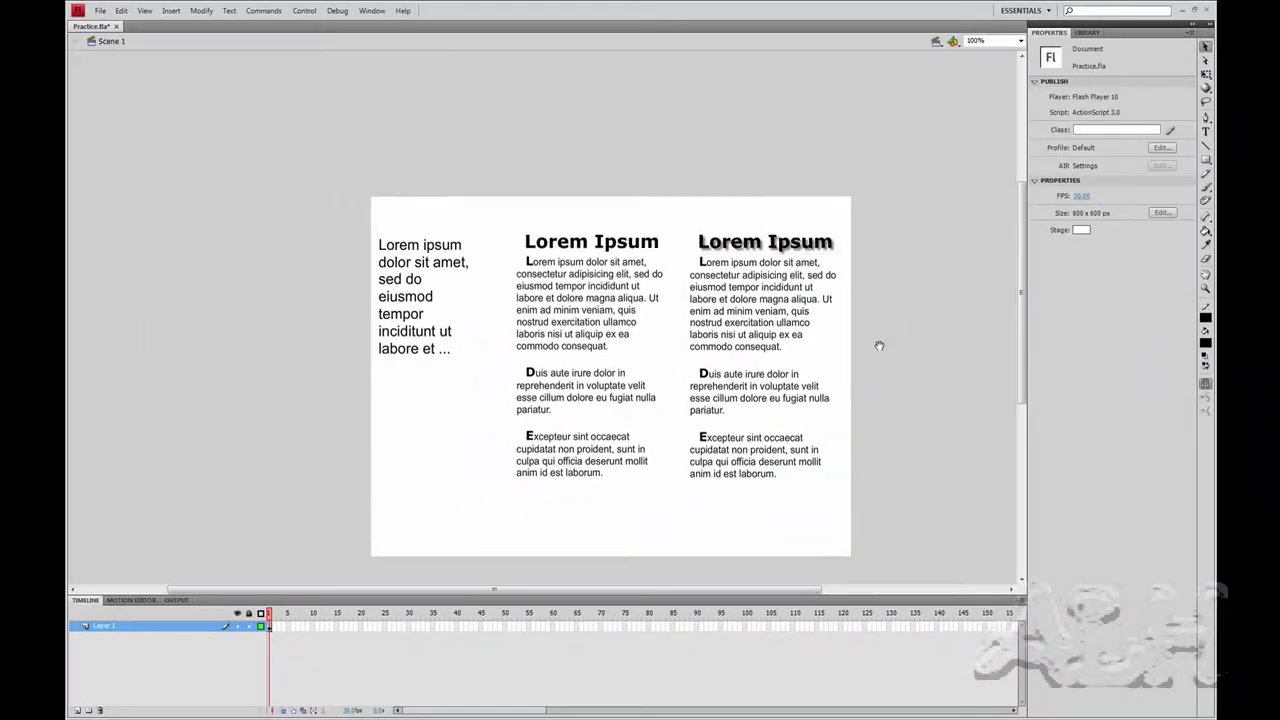
drag(879, 345, 629, 218)
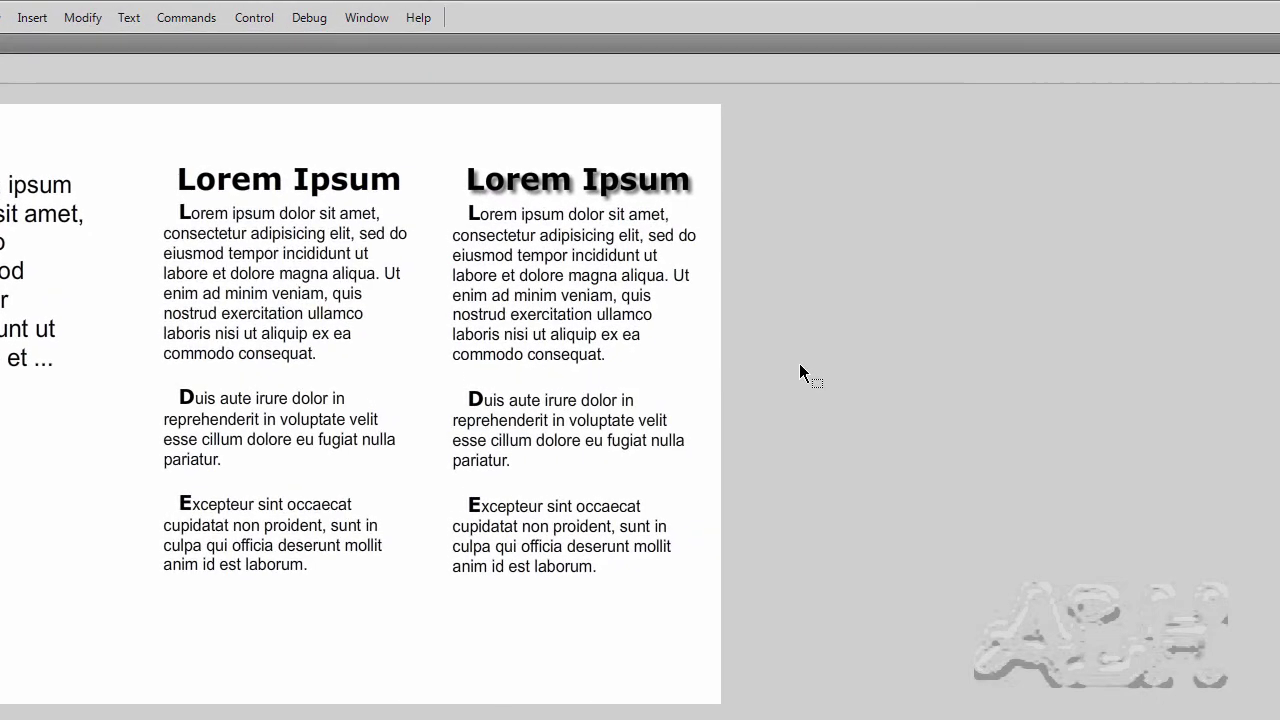
Test the movie with Ctrl+Enter so Practice.swf plays in the Flash Player window
key(ctrl+Return)
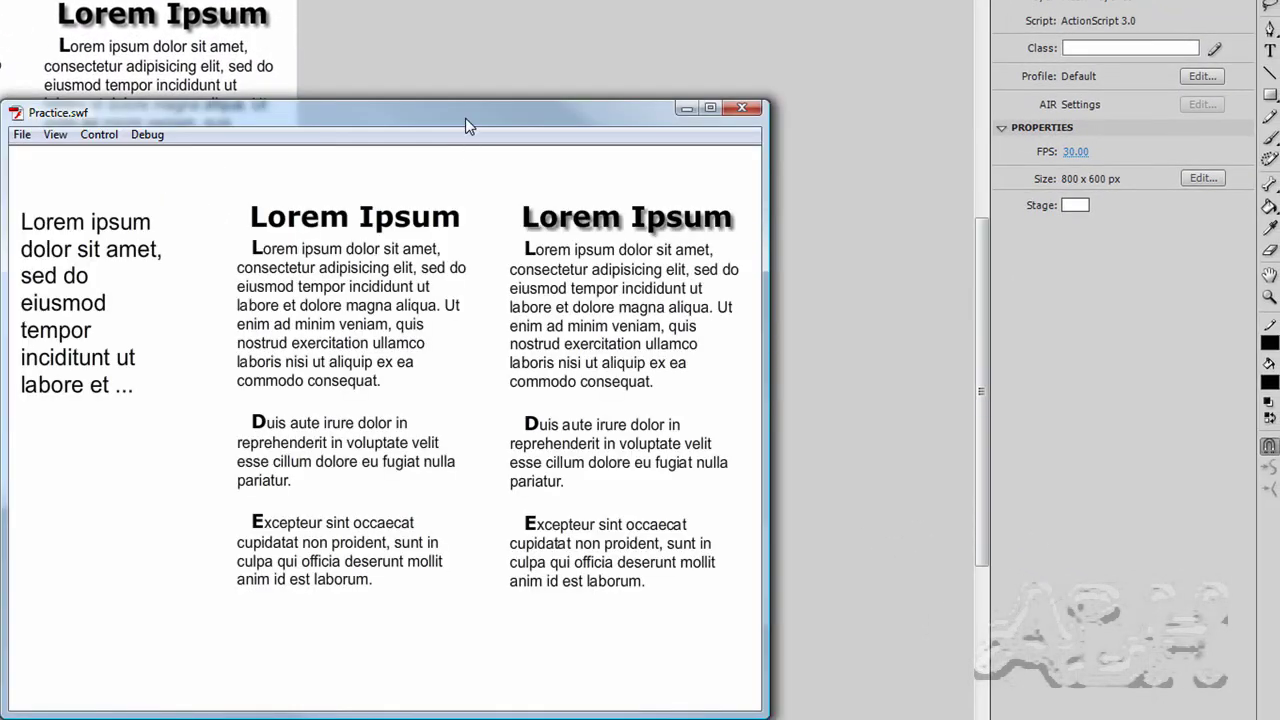
drag(465, 118, 766, 129)
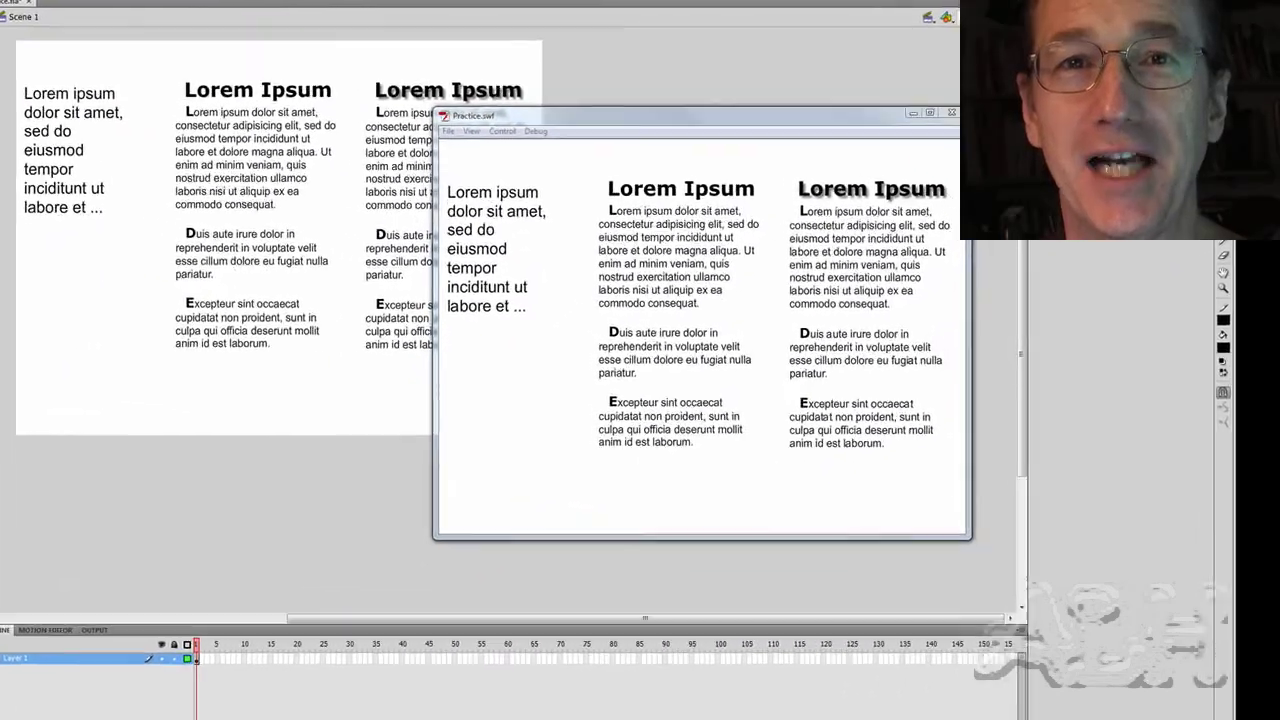